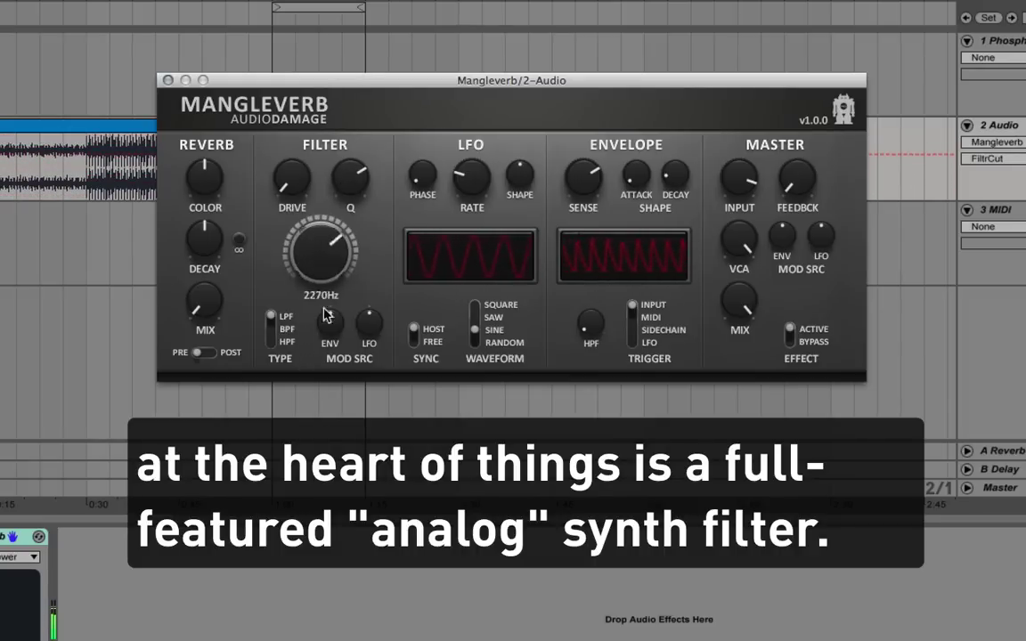
Sweep the filter cutoff across its range and try the HPF filter type before returning to LPF.
{"action": "left_click_drag", "start_coordinate": [327, 309], "coordinate": [360, 420]}
{"action": "left_click_drag", "start_coordinate": [332, 284], "coordinate": [294, 47]}
{"action": "left_click", "coordinate": [271, 336]}
{"action": "left_click", "coordinate": [272, 317]}
Adjust the filter's Q to about 69, lower the cutoff with drive at minimum, and apply full LFO modulation.
{"action": "mouse_move", "coordinate": [348, 165]}
{"action": "left_mouse_down"}
{"action": "mouse_move", "coordinate": [355, 222]}
{"action": "mouse_move", "coordinate": [347, 178]}
{"action": "left_mouse_up"}
{"action": "mouse_move", "coordinate": [320, 252]}
{"action": "left_mouse_down"}
{"action": "mouse_move", "coordinate": [333, 372]}
{"action": "mouse_move", "coordinate": [308, 258]}
{"action": "mouse_move", "coordinate": [337, 256]}
{"action": "mouse_move", "coordinate": [333, 267]}
{"action": "left_mouse_up"}
{"action": "left_click_drag", "start_coordinate": [299, 174], "coordinate": [333, 387]}
{"action": "left_click_drag", "start_coordinate": [321, 233], "coordinate": [345, 206]}
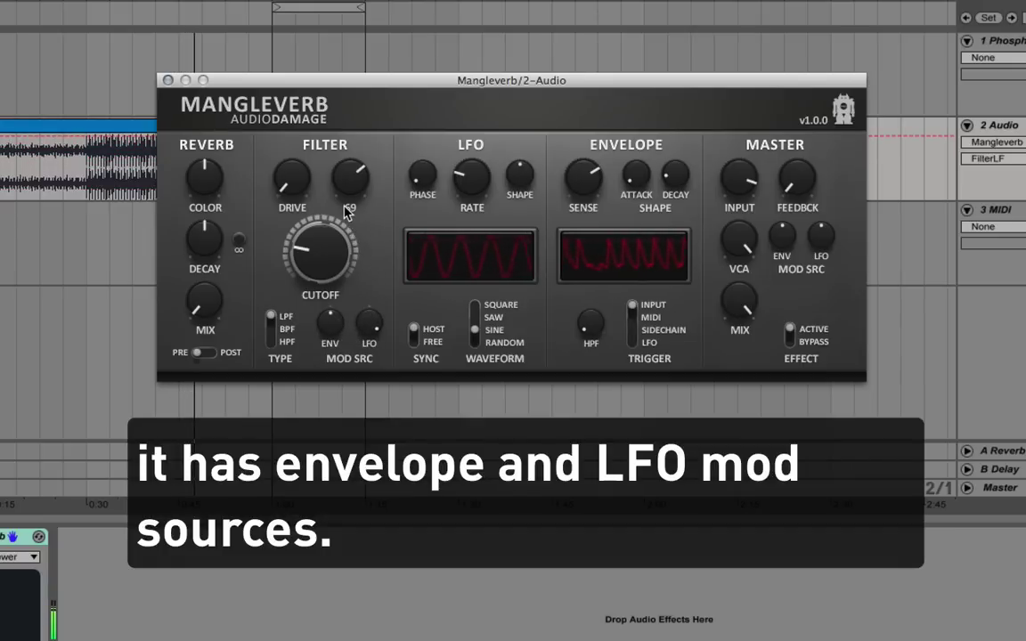
Set the LFO rate to 1/4 and its waveform to SAW, with the shape at 0%.
{"action": "left_click", "coordinate": [469, 171]}
{"action": "left_click_drag", "start_coordinate": [468, 172], "coordinate": [467, 156]}
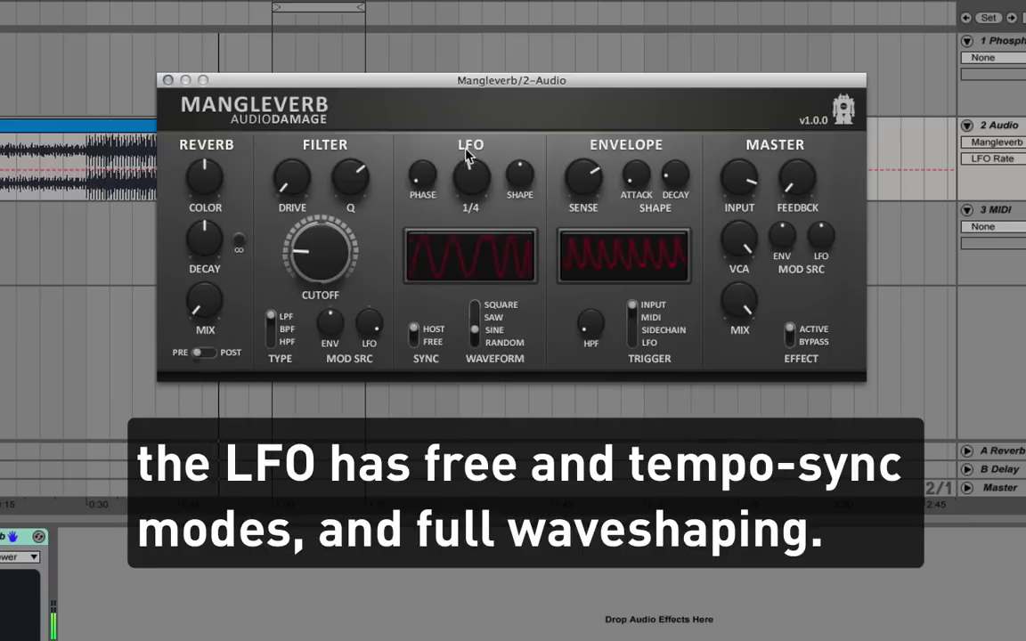
{"action": "left_click", "coordinate": [476, 326]}
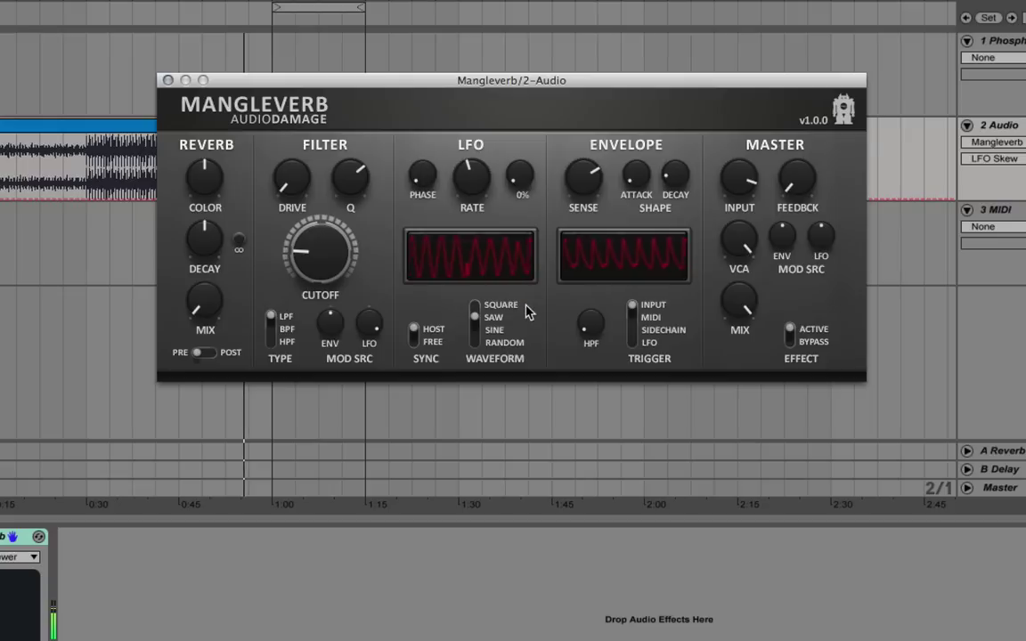
Return the filter's LFO modulation to centre and lower the envelope's SENSE to about the middle.
{"action": "mouse_move", "coordinate": [327, 263]}
{"action": "left_mouse_down"}
{"action": "mouse_move", "coordinate": [322, 221]}
{"action": "mouse_move", "coordinate": [322, 253]}
{"action": "left_mouse_up"}
{"action": "left_click_drag", "start_coordinate": [369, 322], "coordinate": [323, 302]}
{"action": "left_click_drag", "start_coordinate": [578, 173], "coordinate": [583, 217]}
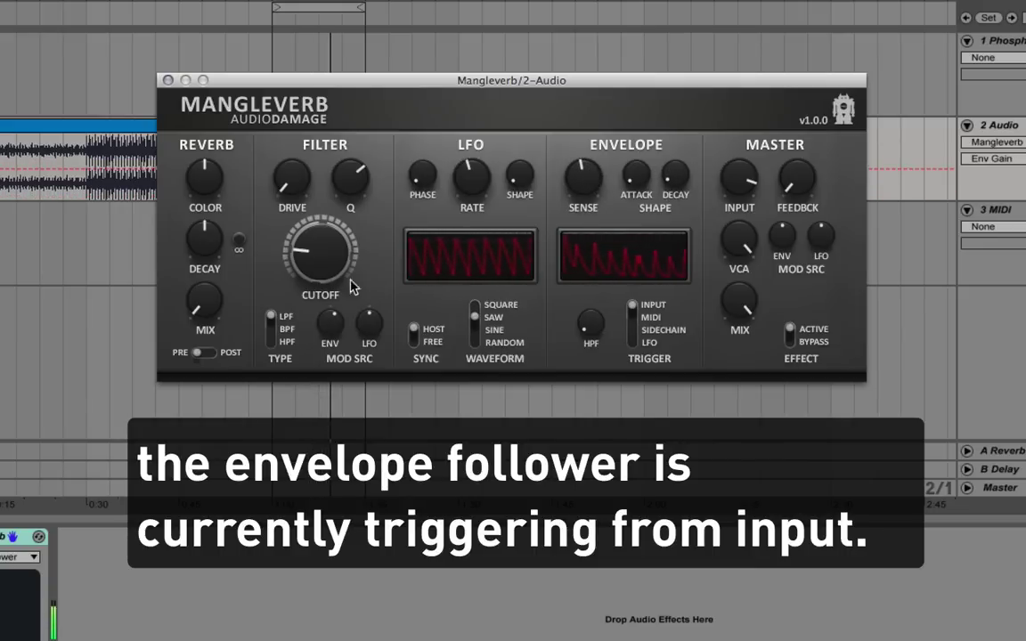
Set the filter's envelope modulation to +28% and cutoff to about 37 Hz, and raise the Q past 77.
{"action": "left_click_drag", "start_coordinate": [321, 266], "coordinate": [325, 277]}
{"action": "left_click_drag", "start_coordinate": [347, 185], "coordinate": [352, 172]}
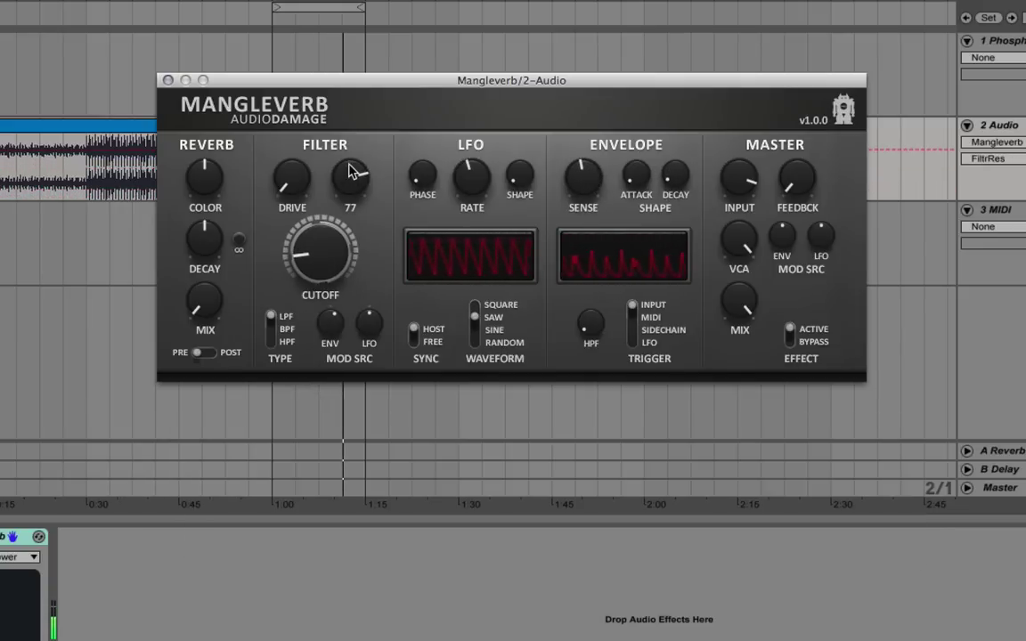
{"action": "left_click_drag", "start_coordinate": [338, 332], "coordinate": [336, 320]}
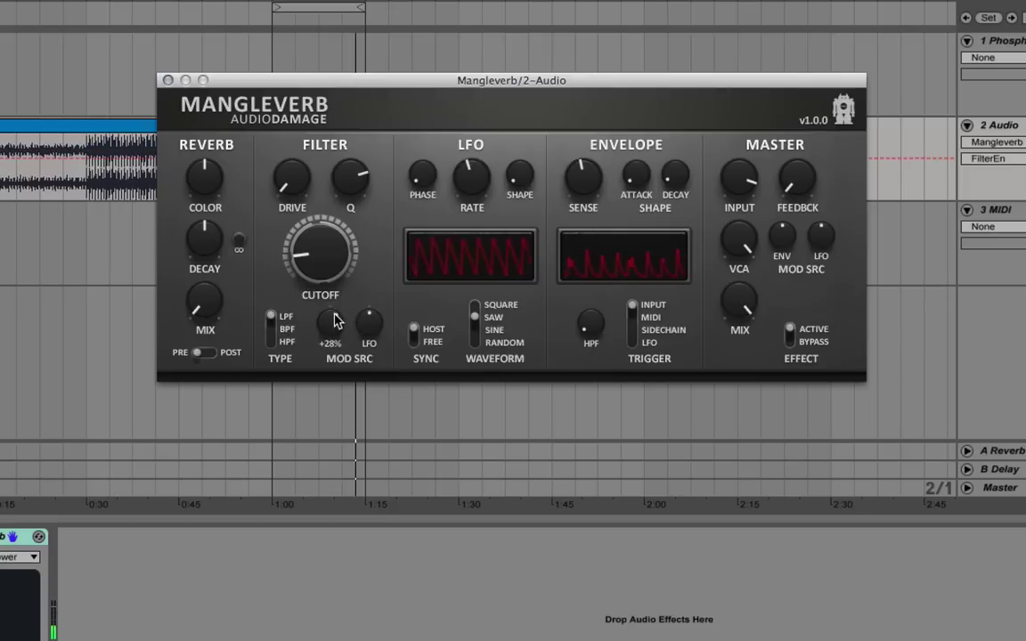
{"action": "left_click_drag", "start_coordinate": [322, 258], "coordinate": [317, 263]}
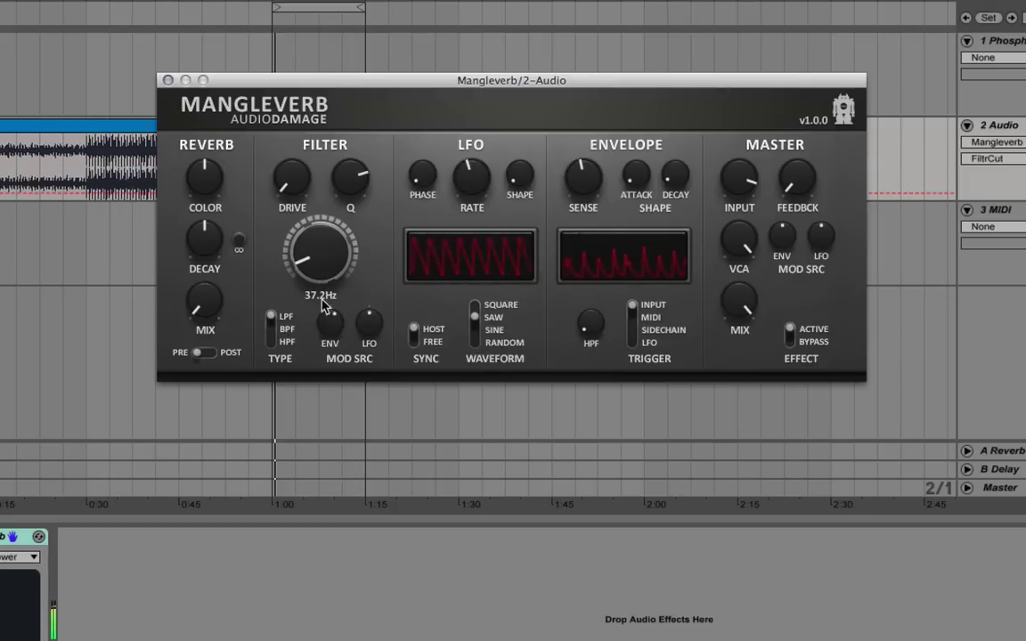
{"action": "left_click_drag", "start_coordinate": [356, 163], "coordinate": [353, 153]}
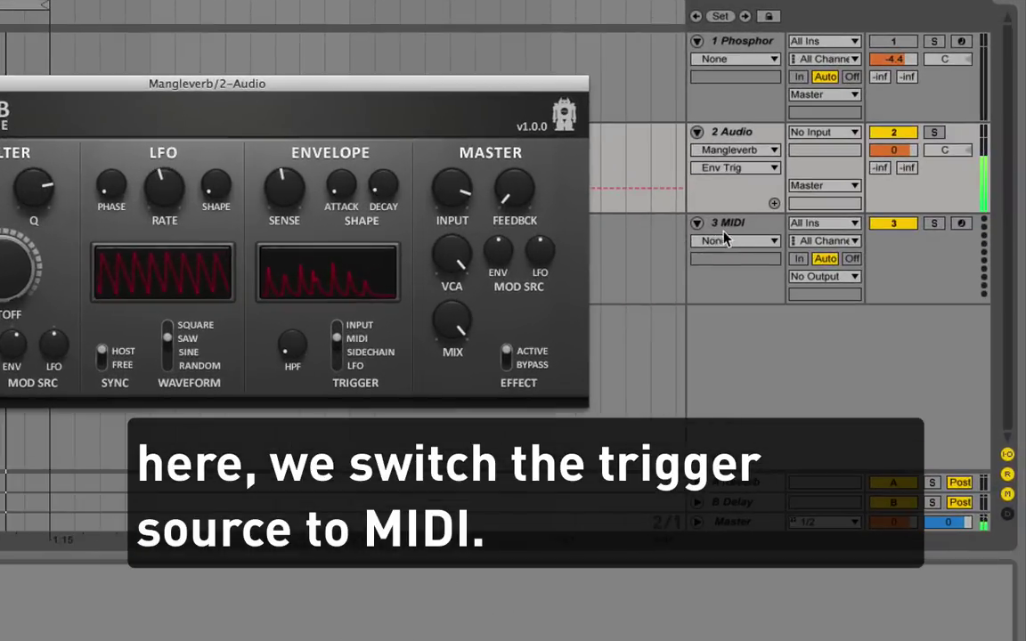
Arm the 3 MIDI track for recording and route its output to 2-Audio.
{"action": "left_click", "coordinate": [824, 241]}
{"action": "left_click", "coordinate": [982, 240]}
{"action": "left_click", "coordinate": [962, 223]}
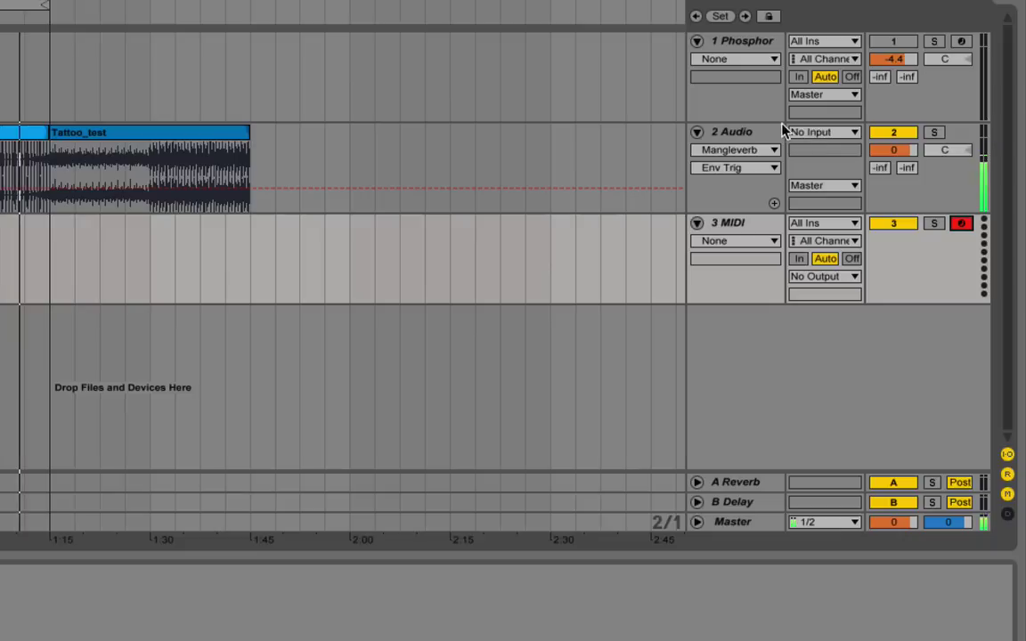
{"action": "left_click", "coordinate": [821, 277]}
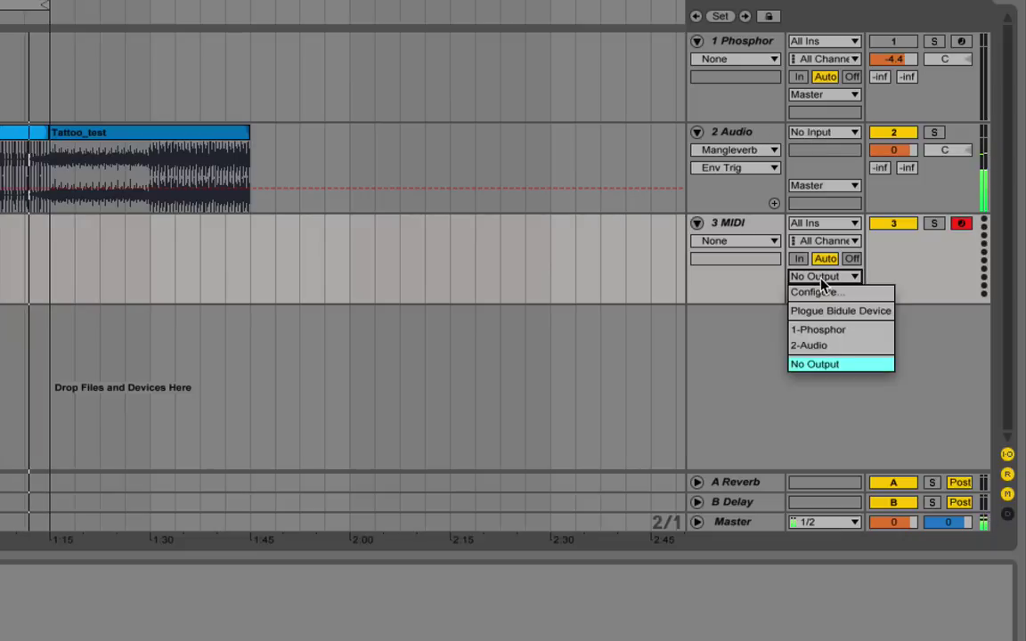
{"action": "left_click", "coordinate": [828, 346]}
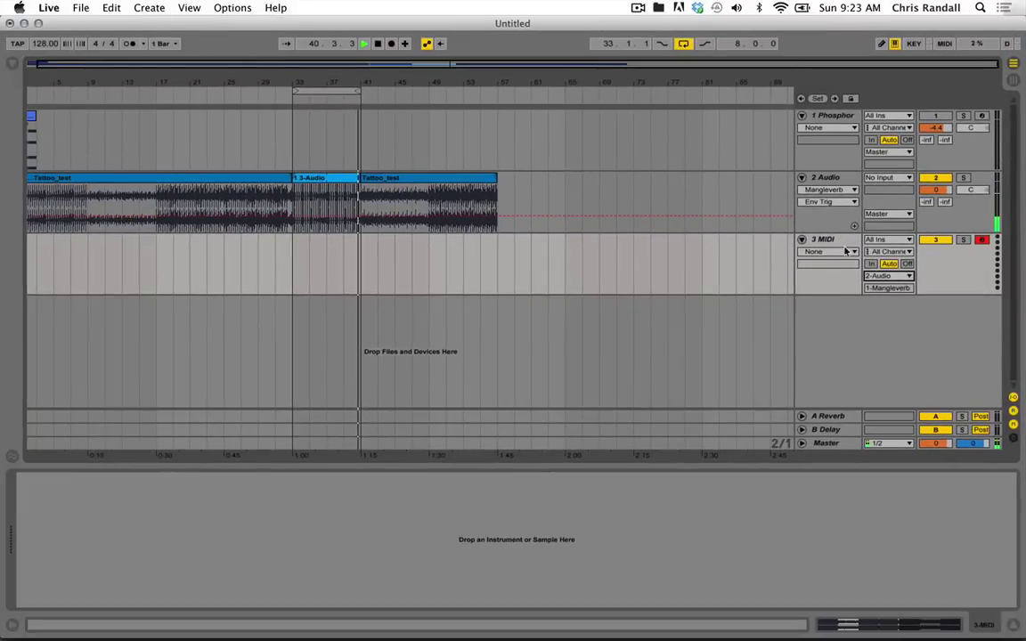
Return to the 2 Audio track's Mangleverb and lengthen the envelope's attack and decay slightly.
{"action": "left_click", "coordinate": [824, 177]}
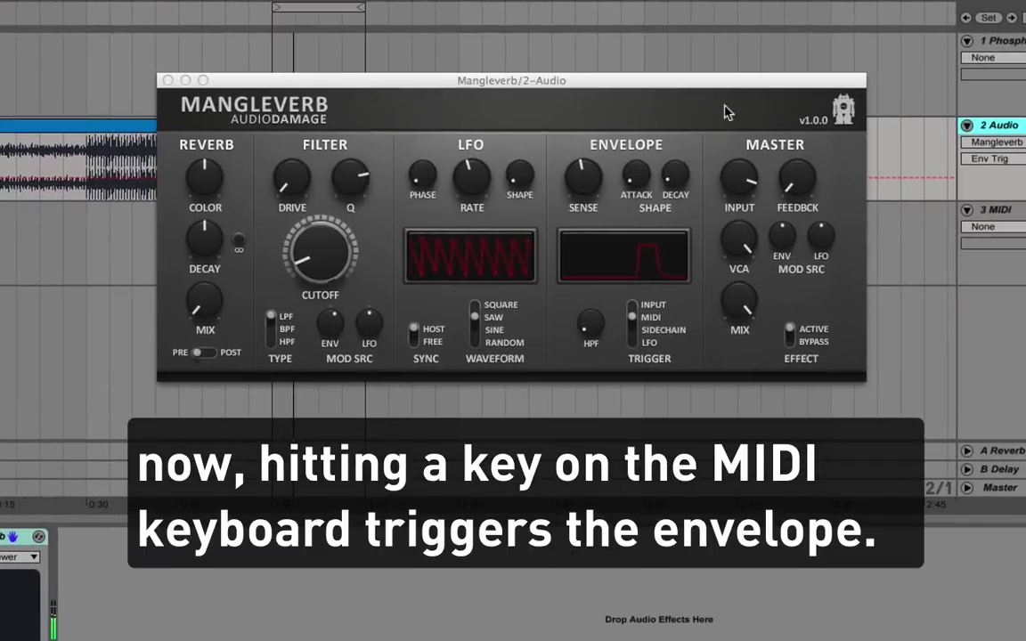
{"action": "left_click_drag", "start_coordinate": [639, 181], "coordinate": [641, 156]}
{"action": "left_click", "coordinate": [673, 174]}
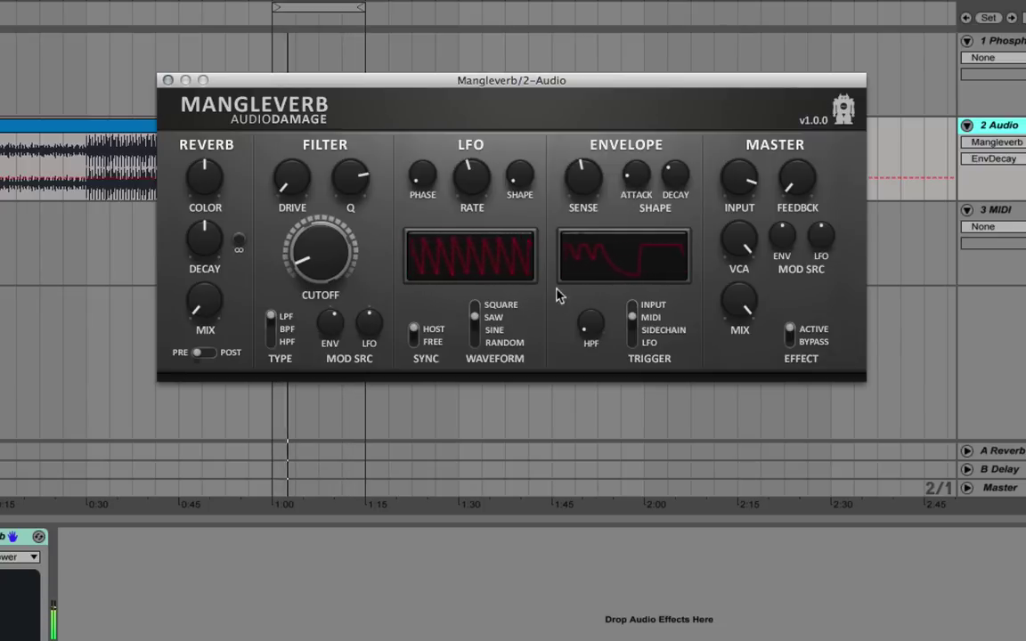
Switch the envelope trigger to INPUT, raising SENSE and slightly reducing the filter's envelope modulation.
{"action": "left_click", "coordinate": [631, 307]}
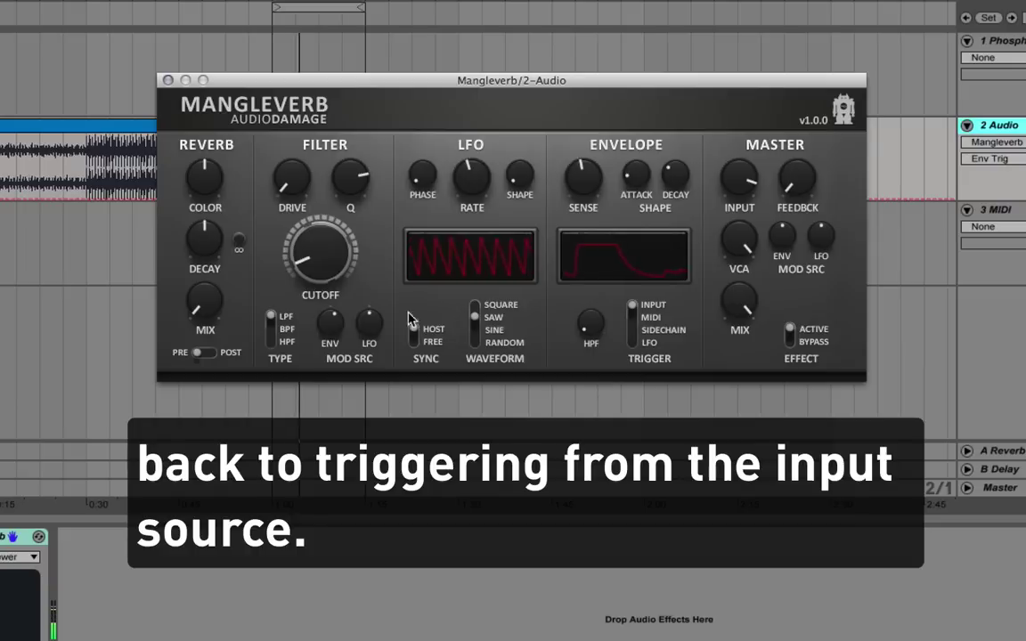
{"action": "left_click_drag", "start_coordinate": [579, 175], "coordinate": [573, 119]}
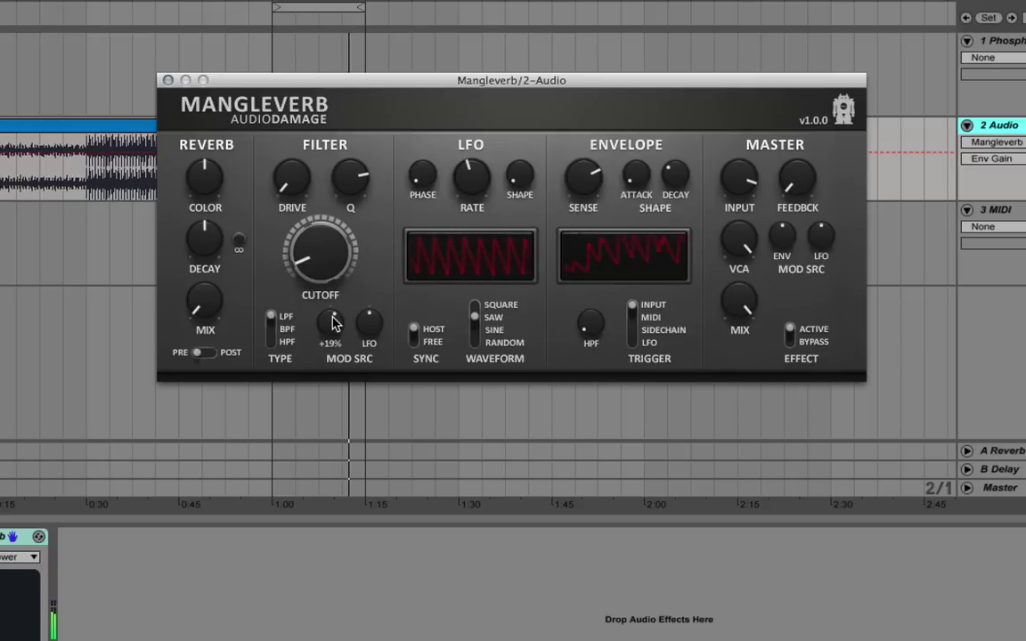
{"action": "left_click_drag", "start_coordinate": [333, 322], "coordinate": [335, 330]}
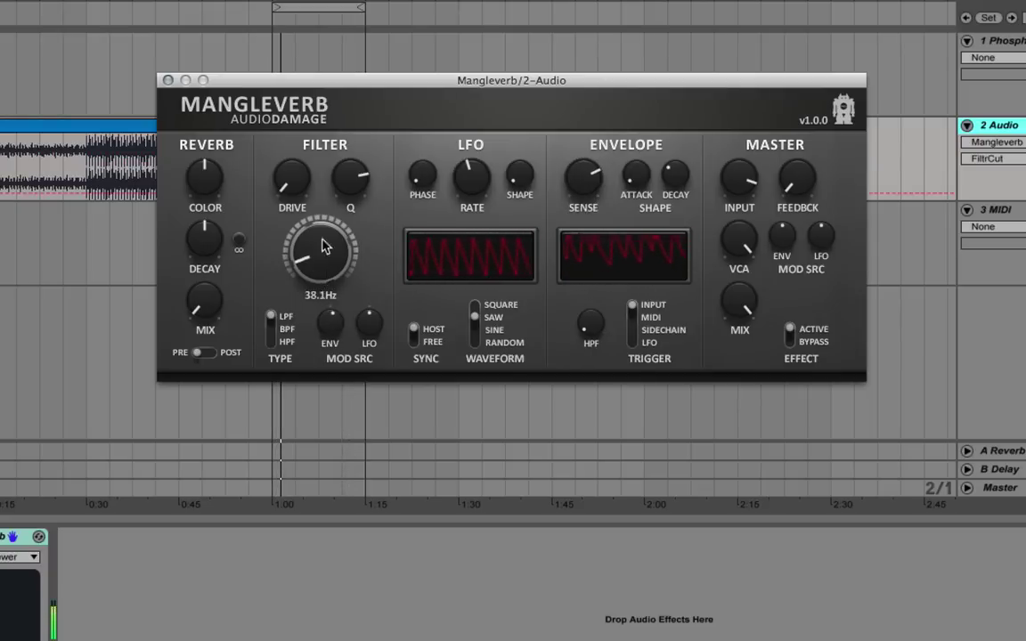
Drop the filter's Q to minimum and set the reverb to 15% mix with minimum decay.
{"action": "left_click_drag", "start_coordinate": [348, 177], "coordinate": [353, 515]}
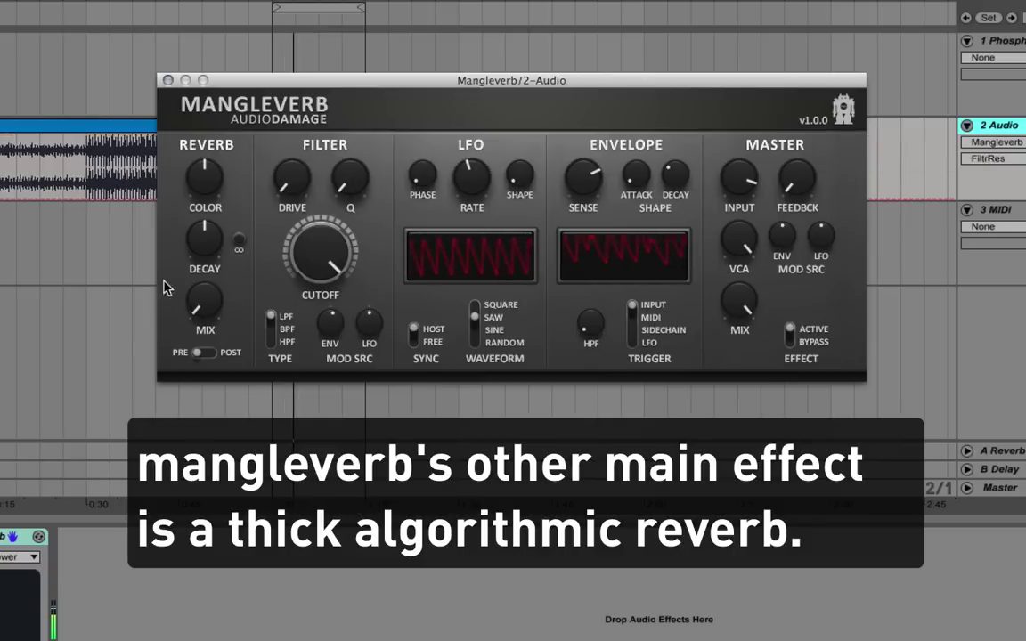
{"action": "left_click_drag", "start_coordinate": [202, 305], "coordinate": [183, 259]}
{"action": "left_click_drag", "start_coordinate": [197, 302], "coordinate": [197, 309]}
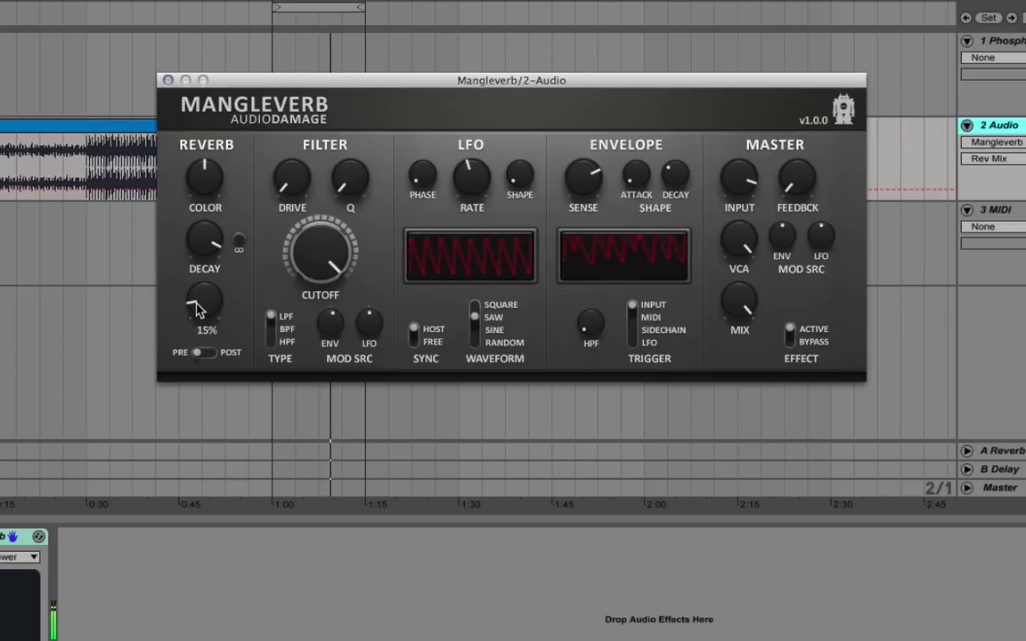
{"action": "left_click_drag", "start_coordinate": [201, 238], "coordinate": [196, 383]}
{"action": "mouse_move", "coordinate": [204, 201]}
{"action": "left_mouse_down"}
{"action": "mouse_move", "coordinate": [202, 64]}
{"action": "mouse_move", "coordinate": [188, 30]}
{"action": "mouse_move", "coordinate": [187, 164]}
{"action": "mouse_move", "coordinate": [213, 297]}
{"action": "mouse_move", "coordinate": [203, 194]}
{"action": "left_mouse_up"}
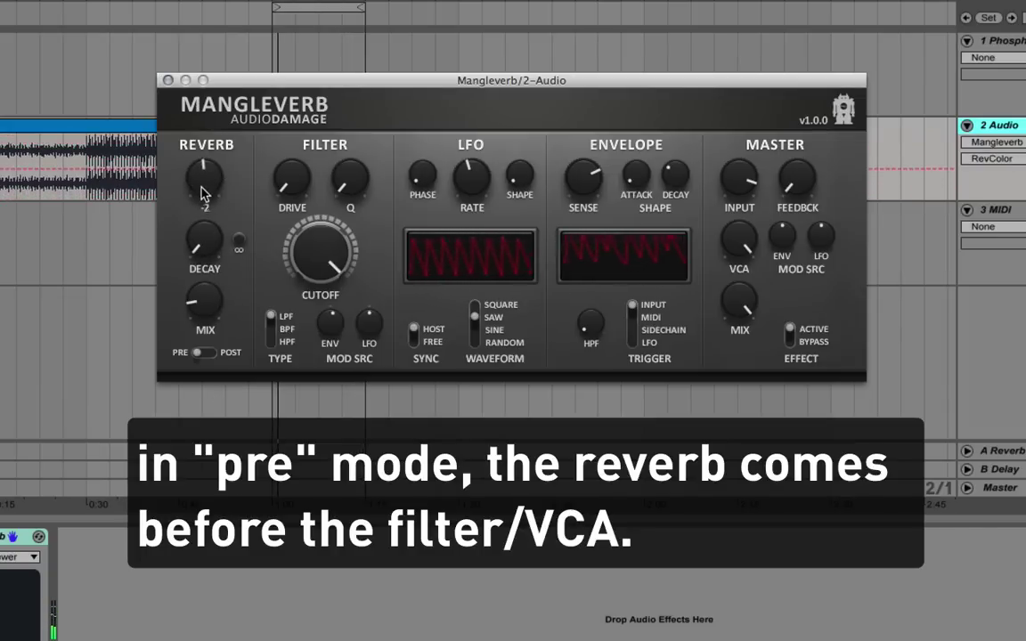
Route the reverb POST with its mix near the middle, and sweep the filter cutoff to audition it.
{"action": "left_click", "coordinate": [210, 354]}
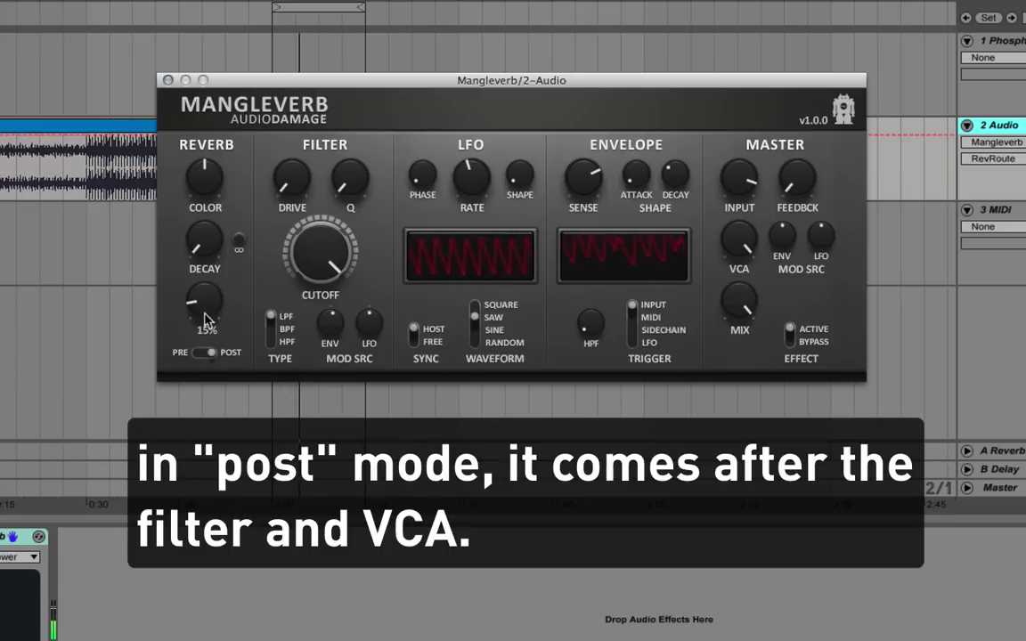
{"action": "left_click_drag", "start_coordinate": [199, 307], "coordinate": [200, 274]}
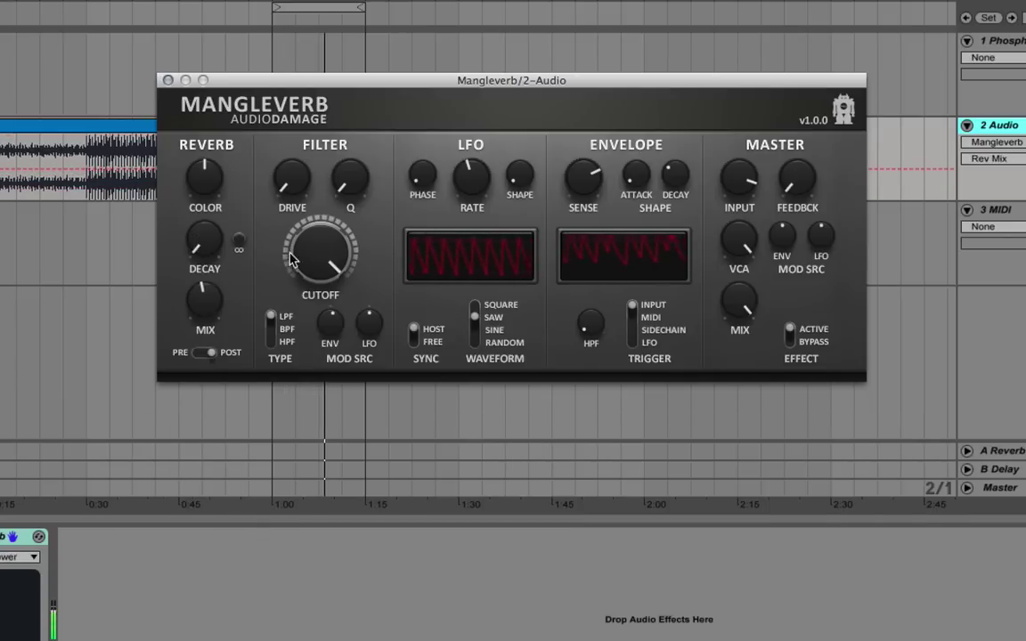
{"action": "left_click_drag", "start_coordinate": [325, 245], "coordinate": [284, 193]}
Route the reverb PRE and set the filter cutoff to 20 Hz with more envelope modulation and a high Q.
{"action": "left_click", "coordinate": [202, 352]}
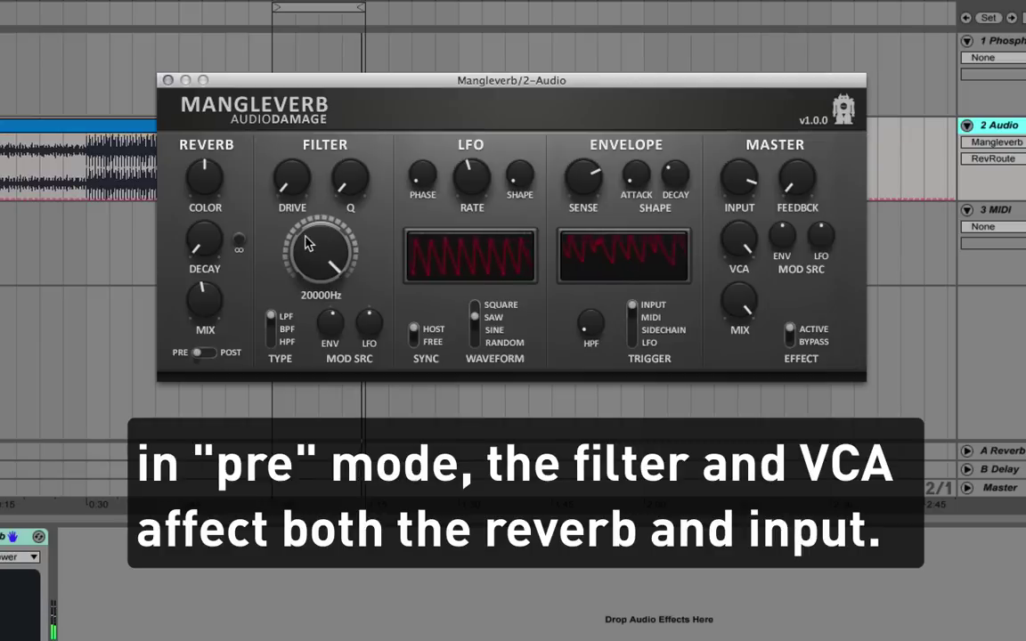
{"action": "left_click_drag", "start_coordinate": [305, 226], "coordinate": [338, 459]}
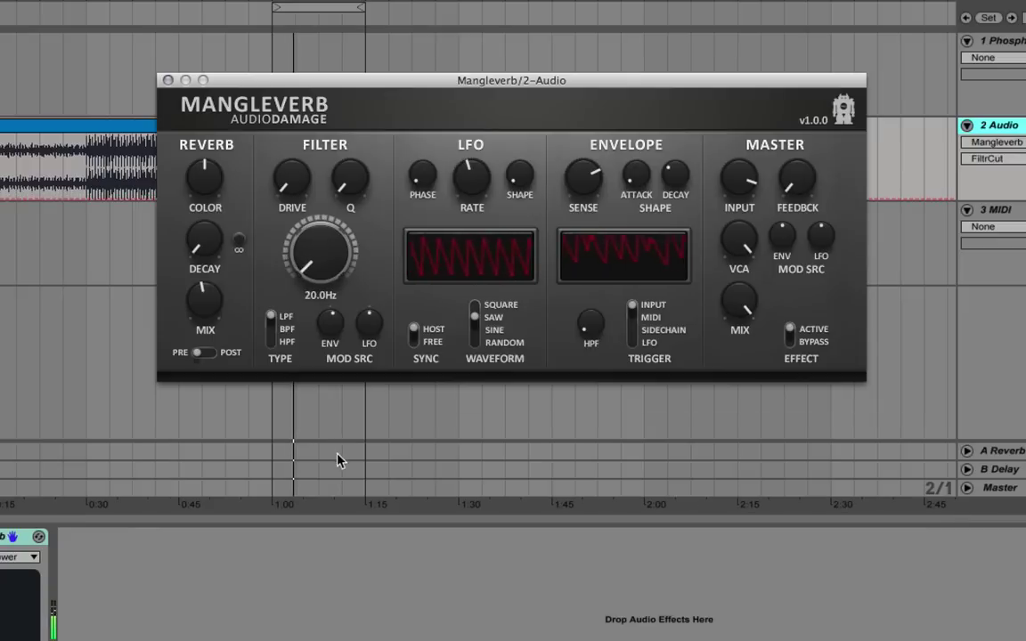
{"action": "left_click_drag", "start_coordinate": [331, 345], "coordinate": [329, 325]}
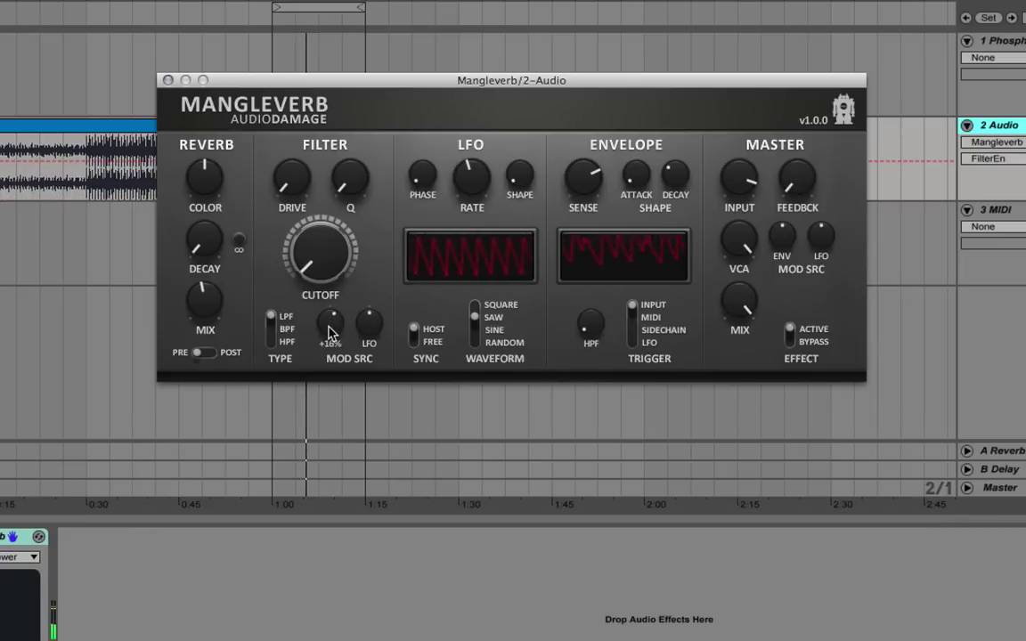
{"action": "left_click_drag", "start_coordinate": [347, 225], "coordinate": [339, 46]}
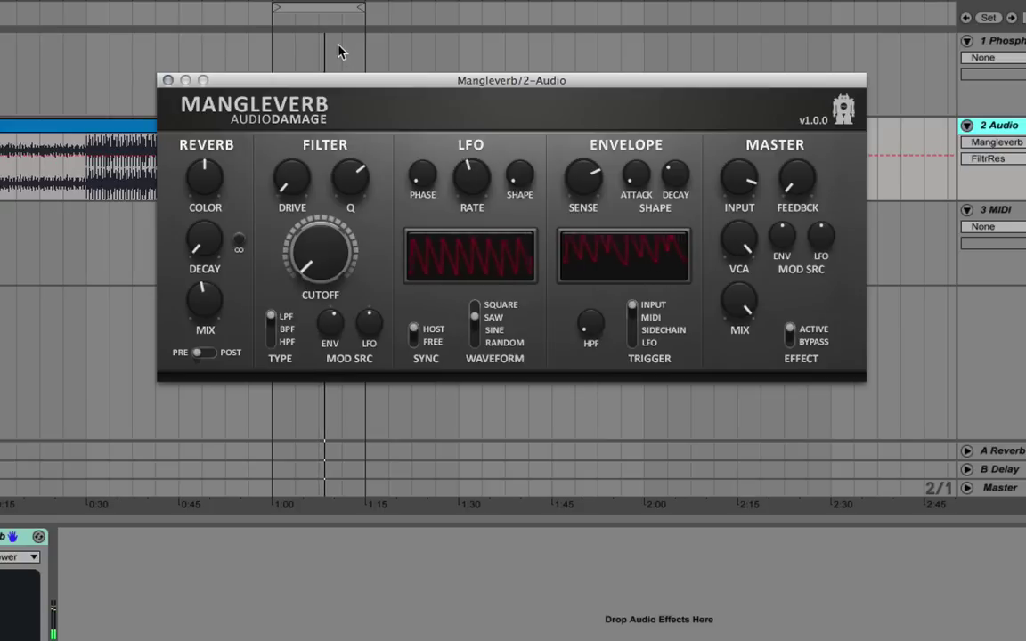
Route the reverb POST, then lower its mix, lengthen its decay and adjust its color.
{"action": "left_click", "coordinate": [212, 354]}
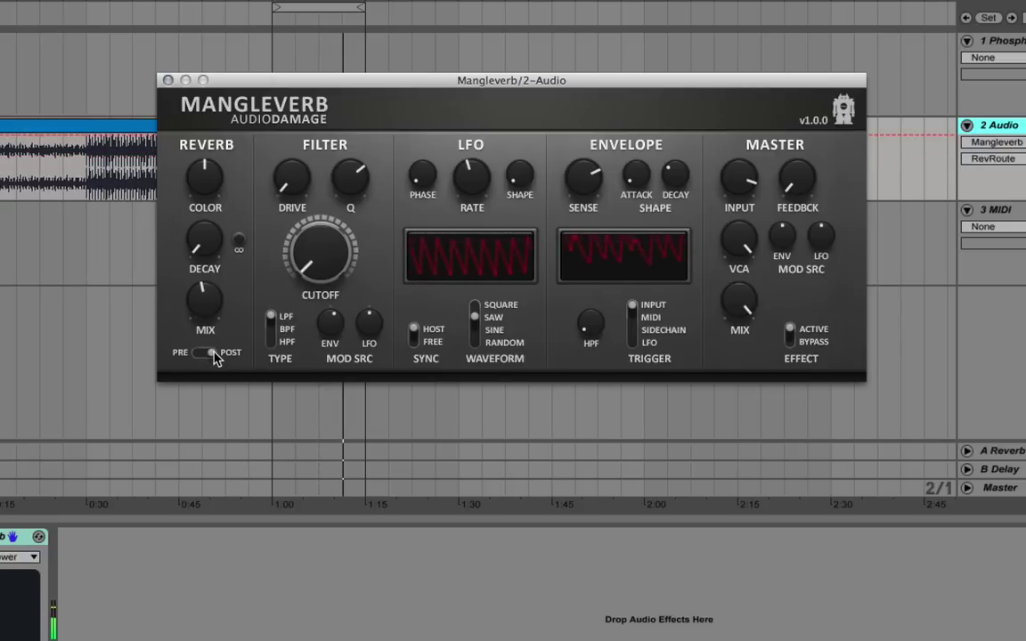
{"action": "left_click_drag", "start_coordinate": [204, 302], "coordinate": [207, 323]}
{"action": "left_click_drag", "start_coordinate": [201, 242], "coordinate": [172, 51]}
{"action": "left_click_drag", "start_coordinate": [204, 178], "coordinate": [209, 211]}
Raise the filter's drive and Q, trim its envelope modulation, and lower the master mix to about a quarter.
{"action": "left_click_drag", "start_coordinate": [289, 194], "coordinate": [290, 138]}
{"action": "left_click_drag", "start_coordinate": [351, 174], "coordinate": [352, 165]}
{"action": "left_click_drag", "start_coordinate": [327, 247], "coordinate": [326, 274]}
{"action": "left_click_drag", "start_coordinate": [329, 328], "coordinate": [329, 332]}
{"action": "left_click_drag", "start_coordinate": [739, 302], "coordinate": [737, 443]}
Raise the reverb's color and fine-tune its decay, then route the reverb POST.
{"action": "left_click_drag", "start_coordinate": [208, 238], "coordinate": [209, 234]}
{"action": "left_click_drag", "start_coordinate": [207, 181], "coordinate": [200, 75]}
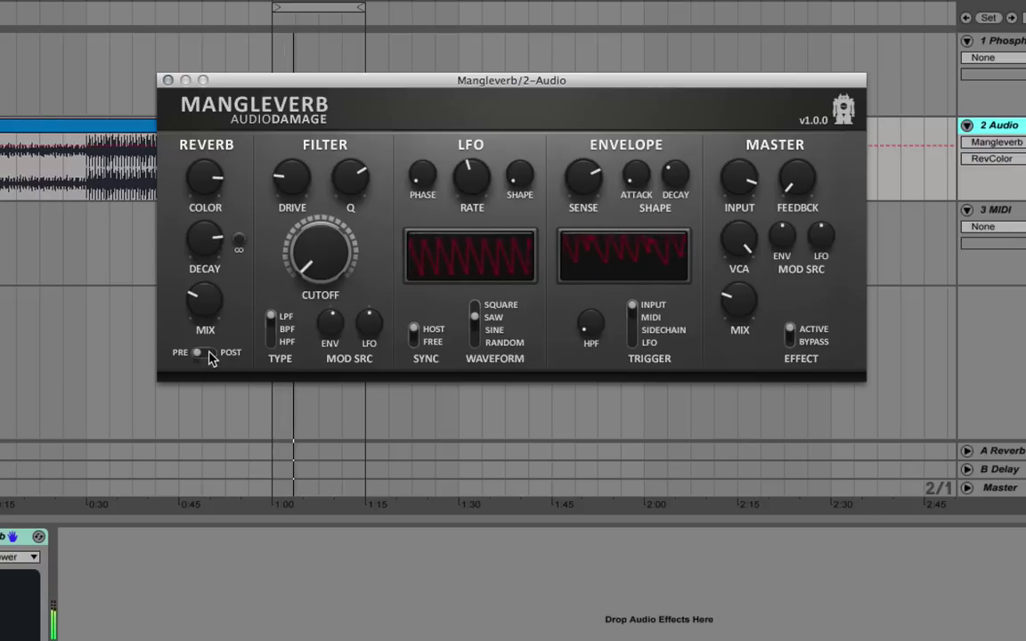
{"action": "left_click", "coordinate": [210, 356]}
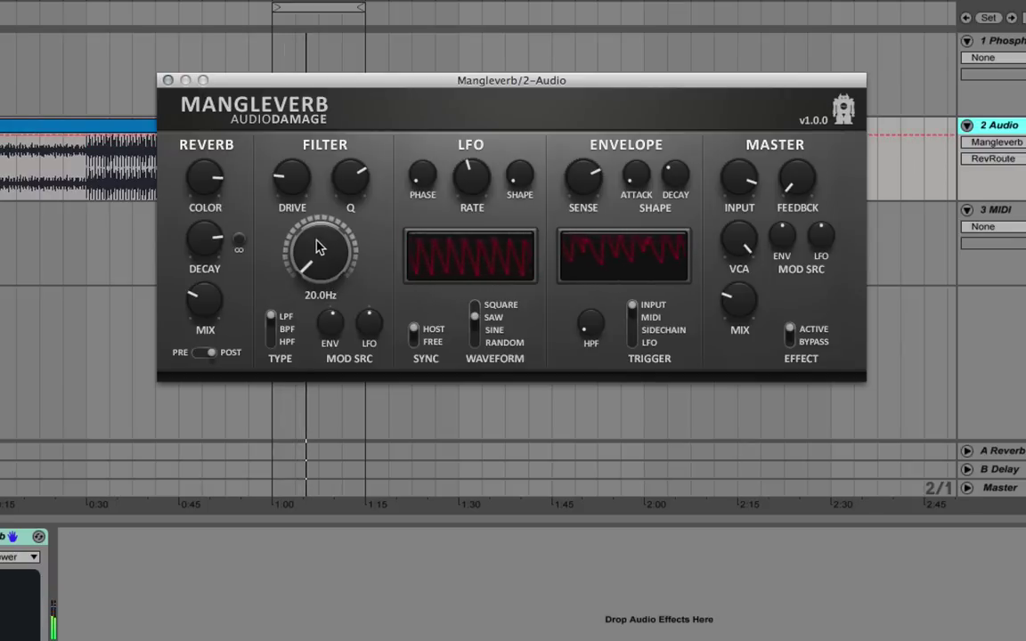
Increase the filter drive, sweep the cutoff and leave it just above minimum, and slightly reduce the master mix.
{"action": "left_click_drag", "start_coordinate": [290, 178], "coordinate": [301, 209]}
{"action": "left_click_drag", "start_coordinate": [319, 256], "coordinate": [342, 164]}
{"action": "left_click_drag", "start_coordinate": [296, 218], "coordinate": [292, 254]}
{"action": "mouse_move", "coordinate": [727, 291]}
{"action": "left_click_drag", "start_coordinate": [733, 298], "coordinate": [738, 314]}
{"action": "left_click_drag", "start_coordinate": [316, 268], "coordinate": [293, 264]}
Route the reverb PRE and set its decay to 63.
{"action": "left_click", "coordinate": [203, 352]}
{"action": "mouse_move", "coordinate": [211, 246]}
{"action": "left_click_drag", "start_coordinate": [209, 245], "coordinate": [207, 275]}
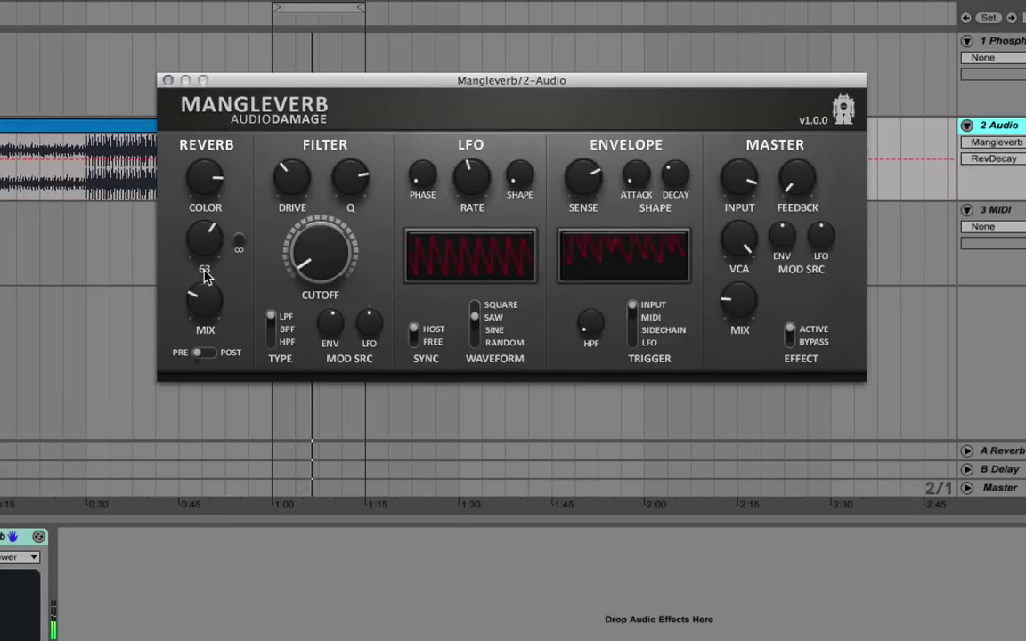
Set the filter's envelope modulation to 0% and LFO modulation to +100%, and speed up the LFO rate.
{"action": "double_click", "coordinate": [337, 318]}
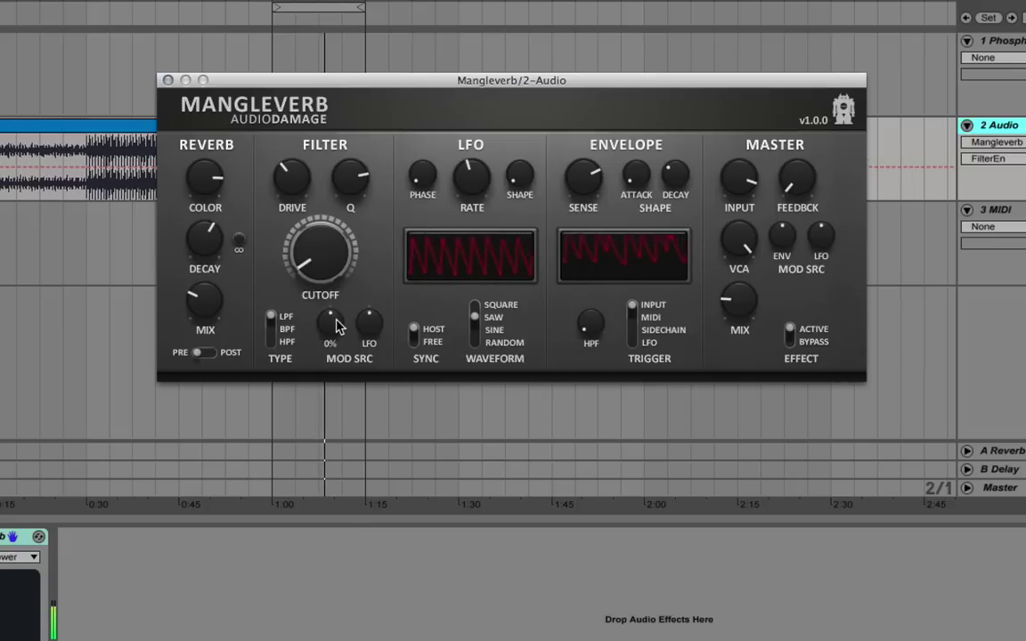
{"action": "left_click_drag", "start_coordinate": [370, 321], "coordinate": [361, 261]}
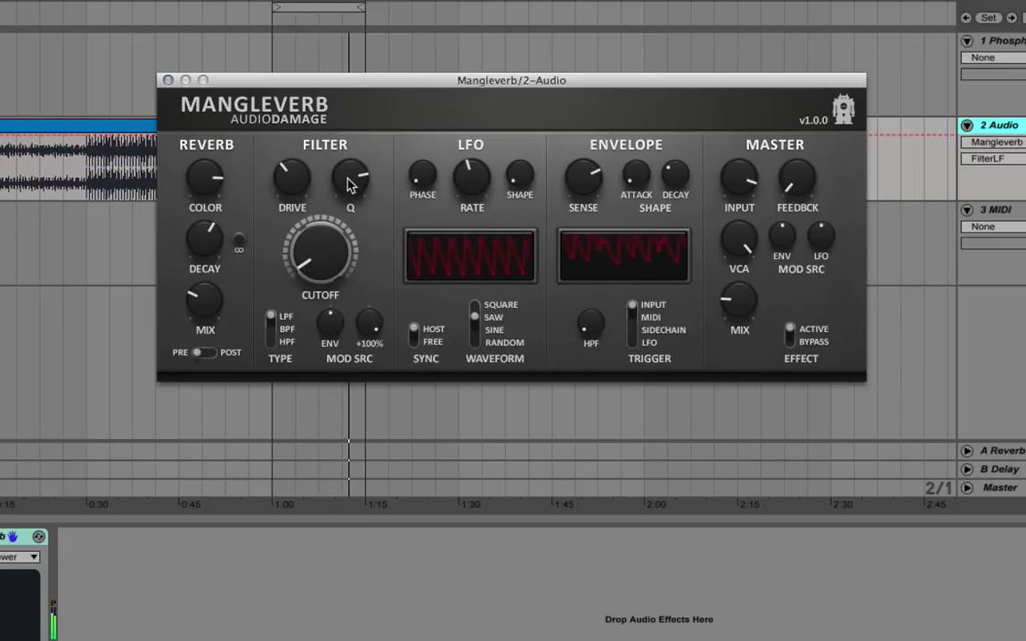
{"action": "left_click_drag", "start_coordinate": [469, 195], "coordinate": [465, 158]}
Raise the filter cutoff, set the reverb decay to about 78 and turn on infinite reverb.
{"action": "left_click_drag", "start_coordinate": [334, 250], "coordinate": [307, 191]}
{"action": "left_click_drag", "start_coordinate": [204, 238], "coordinate": [213, 220]}
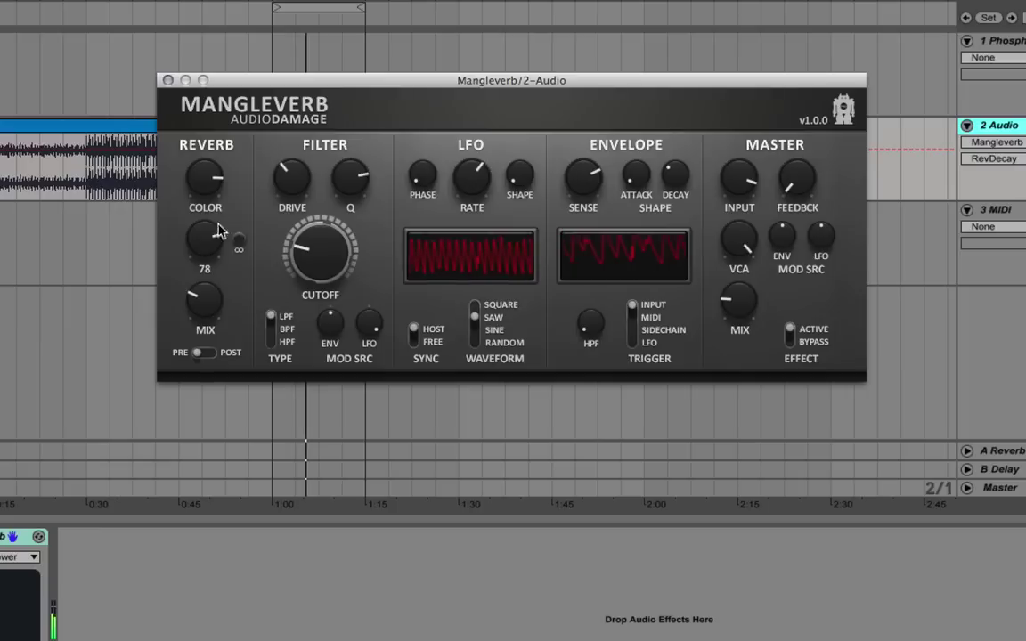
{"action": "left_click", "coordinate": [239, 242]}
Open the filter cutoff to about three quarters and rework the reverb color, leaving it strongly positive.
{"action": "left_click_drag", "start_coordinate": [313, 274], "coordinate": [313, 249]}
{"action": "left_click_drag", "start_coordinate": [309, 208], "coordinate": [252, 112]}
{"action": "left_click_drag", "start_coordinate": [204, 178], "coordinate": [223, 331]}
{"action": "left_click_drag", "start_coordinate": [210, 187], "coordinate": [211, 190]}
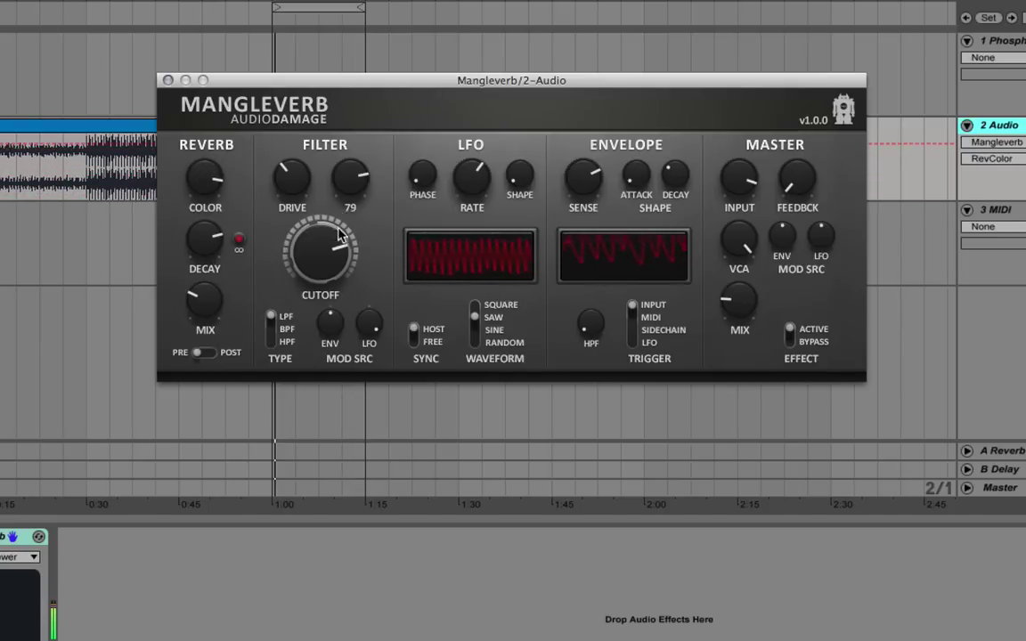
Change the LFO waveform to SINE and set its rate to 1/16.
{"action": "left_click", "coordinate": [474, 335]}
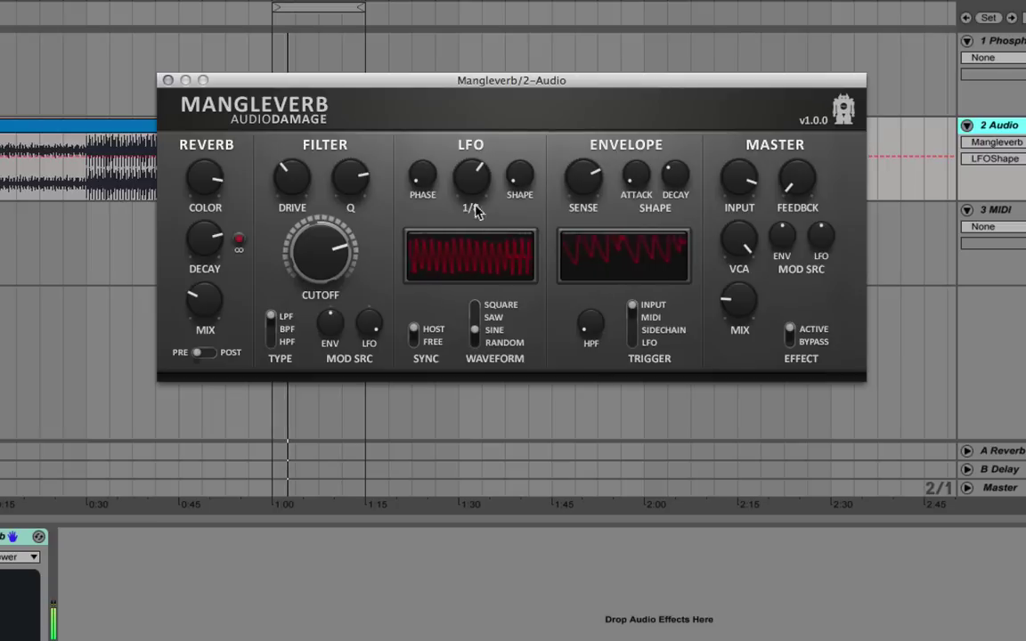
{"action": "left_click_drag", "start_coordinate": [469, 169], "coordinate": [463, 143]}
{"action": "left_click_drag", "start_coordinate": [462, 183], "coordinate": [464, 179]}
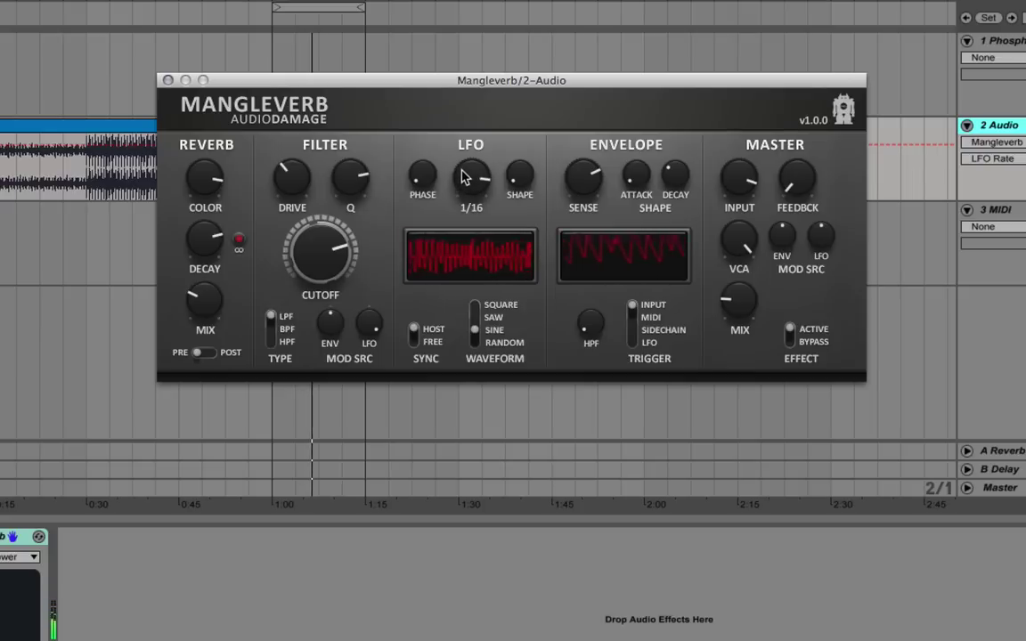
Lower the filter cutoff to about 36.5 Hz, increase the drive and raise the master feedback to about -6 dB.
{"action": "left_click_drag", "start_coordinate": [319, 254], "coordinate": [317, 411]}
{"action": "left_click_drag", "start_coordinate": [346, 170], "coordinate": [345, 162]}
{"action": "left_click_drag", "start_coordinate": [290, 188], "coordinate": [285, 141]}
{"action": "left_click_drag", "start_coordinate": [349, 176], "coordinate": [350, 185]}
{"action": "left_click_drag", "start_coordinate": [796, 178], "coordinate": [796, 166]}
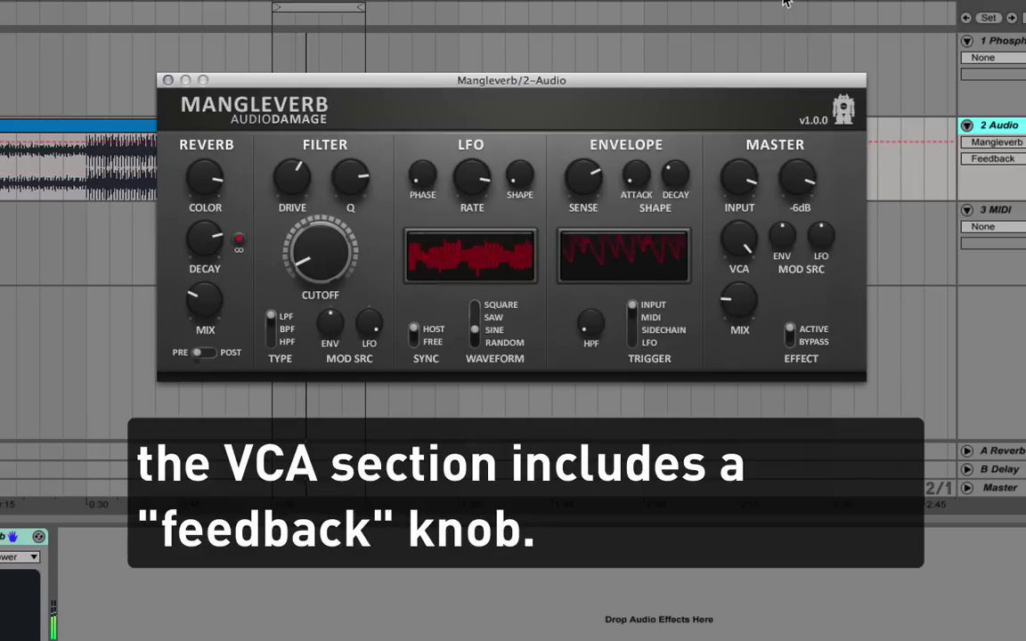
{"action": "mouse_move", "coordinate": [320, 254]}
{"action": "left_mouse_down"}
{"action": "mouse_move", "coordinate": [323, 194]}
{"action": "mouse_move", "coordinate": [329, 272]}
{"action": "left_mouse_up"}
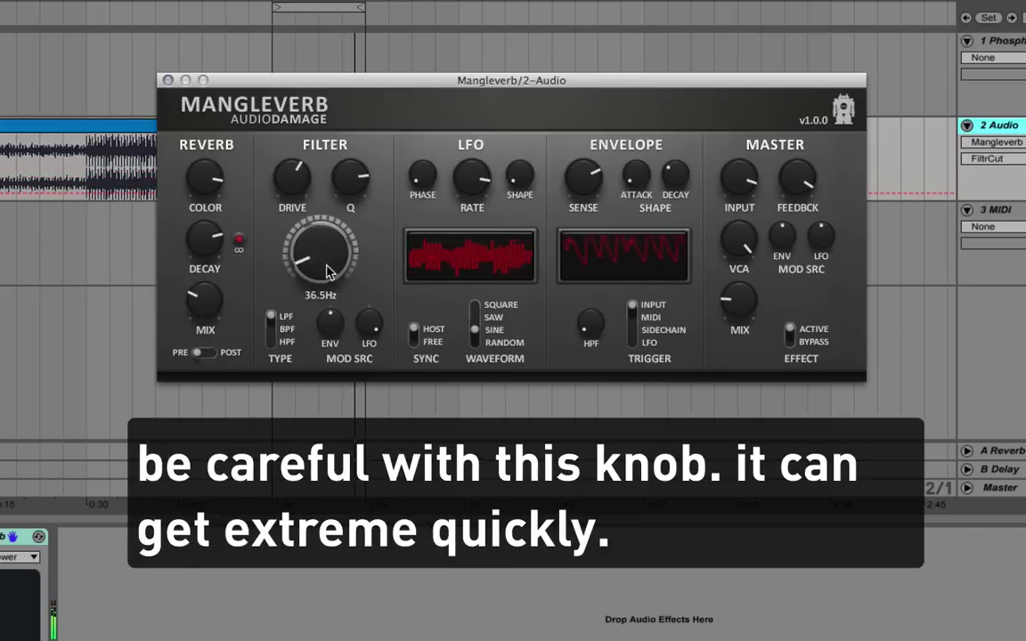
Set the feedback to minimum and master mix to maximum, give the VCA positive envelope modulation, and reduce the filter's drive and Q.
{"action": "left_click_drag", "start_coordinate": [792, 180], "coordinate": [789, 328]}
{"action": "left_click_drag", "start_coordinate": [740, 302], "coordinate": [728, 116]}
{"action": "left_click_drag", "start_coordinate": [738, 240], "coordinate": [737, 352]}
{"action": "left_click", "coordinate": [788, 233]}
{"action": "left_click_drag", "start_coordinate": [293, 180], "coordinate": [318, 274]}
{"action": "left_click_drag", "start_coordinate": [349, 174], "coordinate": [358, 207]}
Bring the VCA down to minimum with stronger positive envelope modulation, and set the envelope decay to about 13 with a fine-tuned sense.
{"action": "left_click_drag", "start_coordinate": [735, 236], "coordinate": [748, 285]}
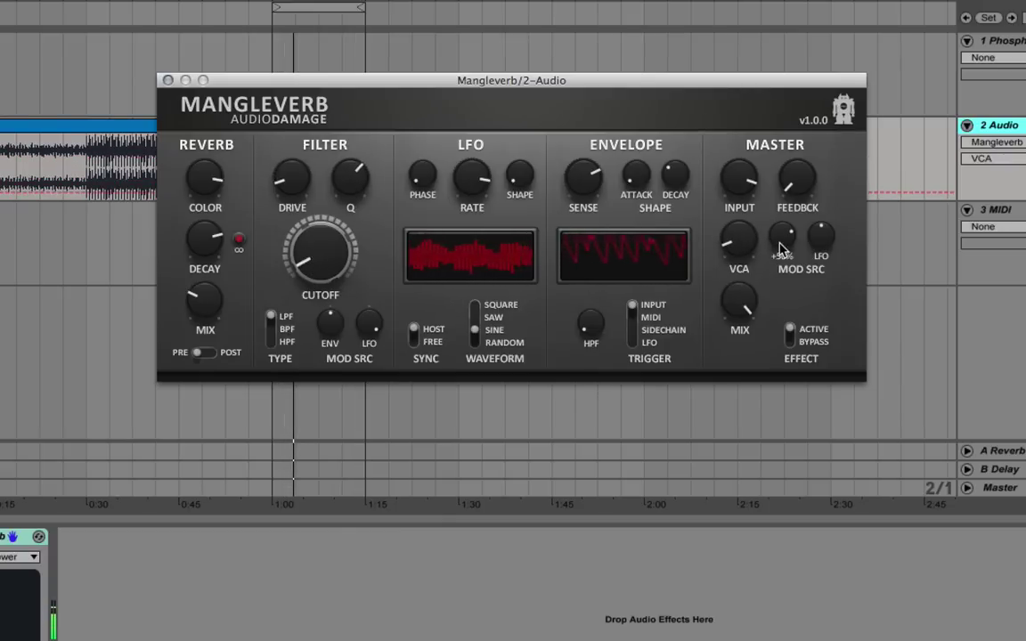
{"action": "left_click_drag", "start_coordinate": [738, 230], "coordinate": [747, 256]}
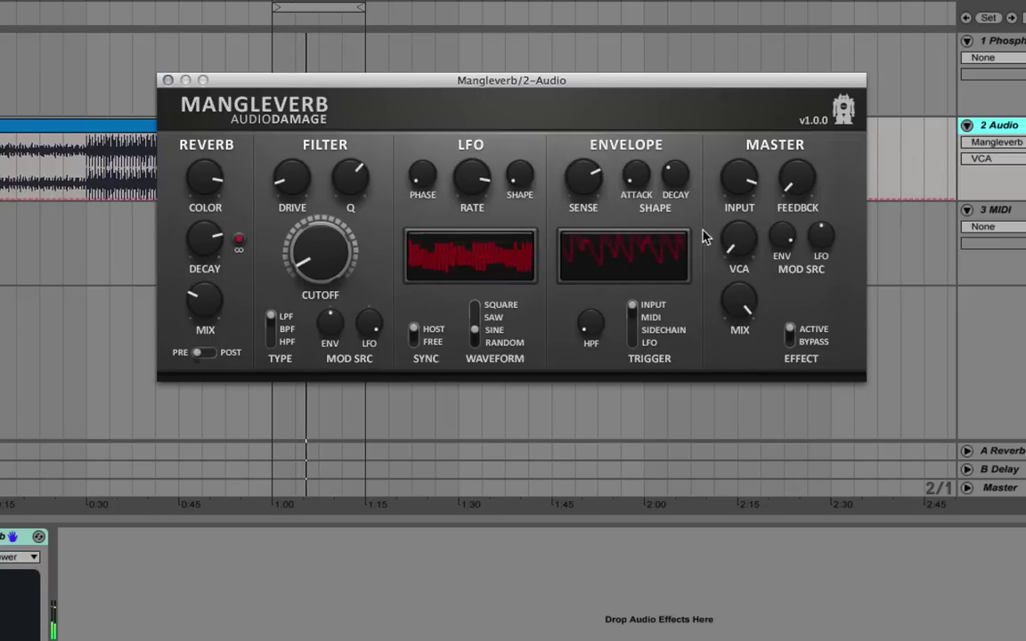
{"action": "left_click_drag", "start_coordinate": [675, 177], "coordinate": [674, 220]}
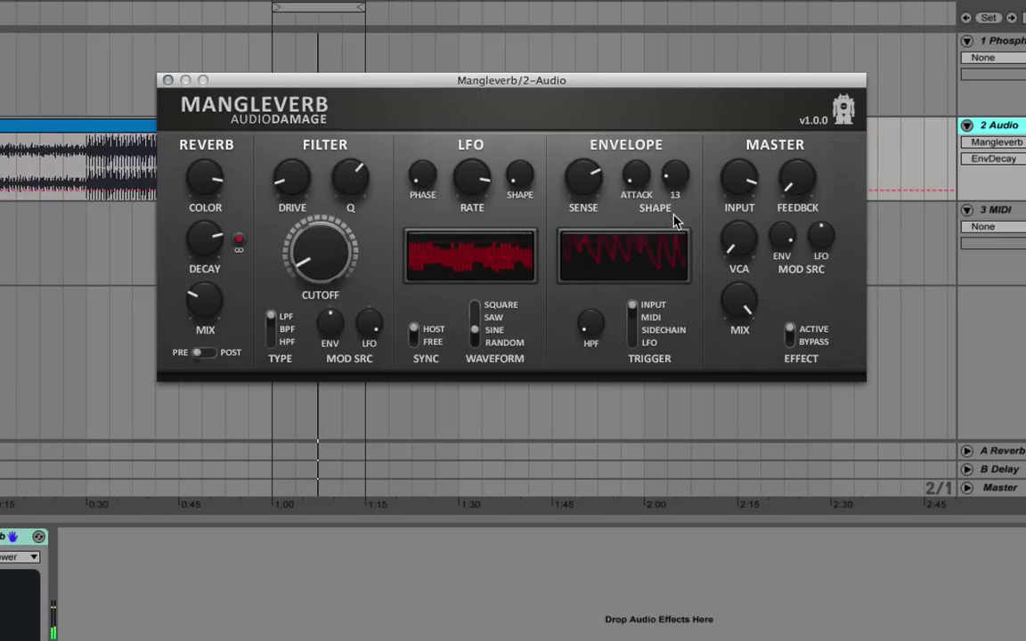
{"action": "left_click_drag", "start_coordinate": [586, 175], "coordinate": [586, 188]}
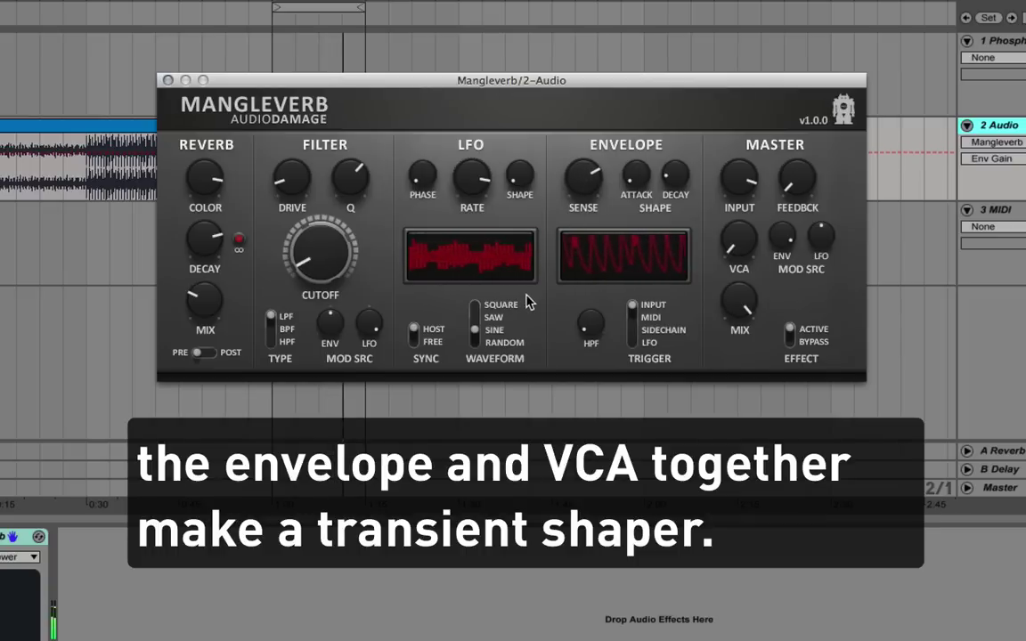
Change the LFO waveform to SAW, raise the filter cutoff to about 297 Hz and readjust the envelope decay.
{"action": "left_click_drag", "start_coordinate": [476, 335], "coordinate": [476, 308]}
{"action": "left_click_drag", "start_coordinate": [318, 260], "coordinate": [319, 183]}
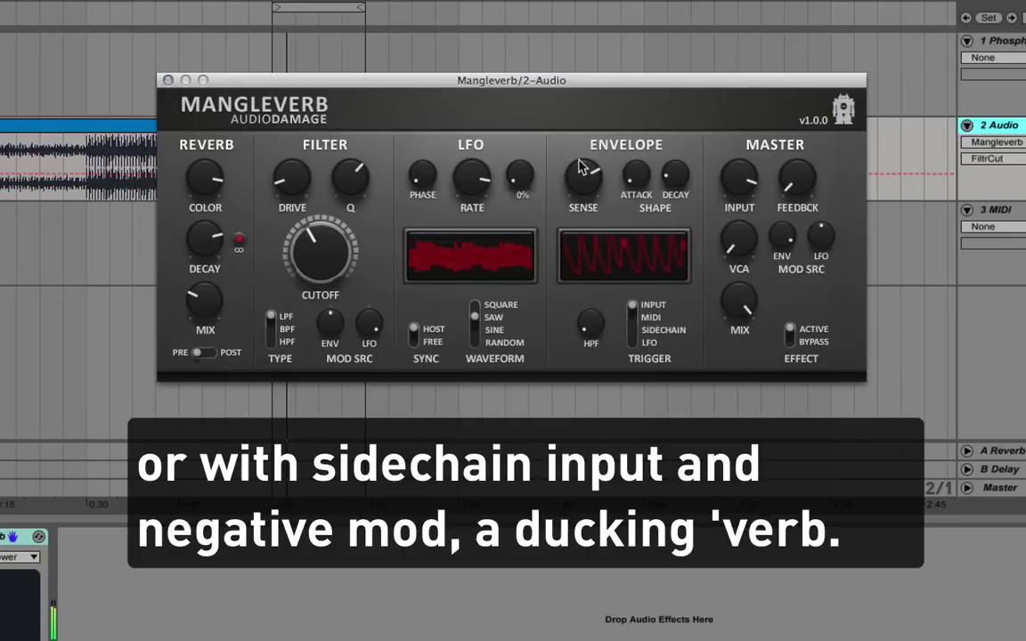
{"action": "left_click", "coordinate": [673, 177]}
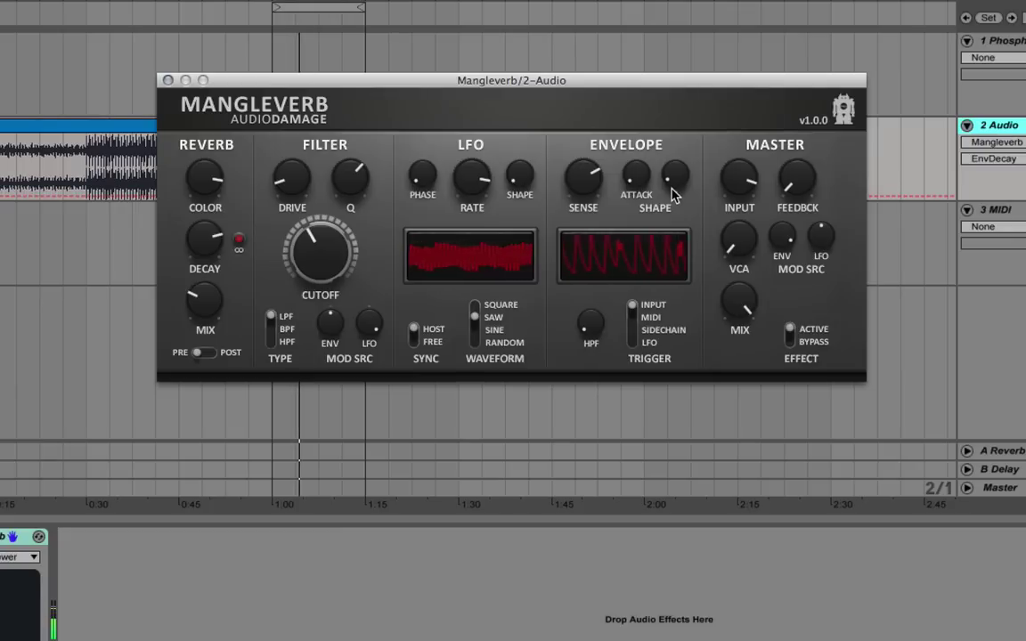
Open the VCA fully, reset its envelope modulation to the centre and lower the master mix to about a third.
{"action": "left_click", "coordinate": [753, 250]}
{"action": "left_click_drag", "start_coordinate": [755, 252], "coordinate": [755, 209]}
{"action": "left_click_drag", "start_coordinate": [710, 51], "coordinate": [711, 39]}
{"action": "double_click", "coordinate": [784, 236]}
{"action": "left_click_drag", "start_coordinate": [737, 305], "coordinate": [735, 349]}
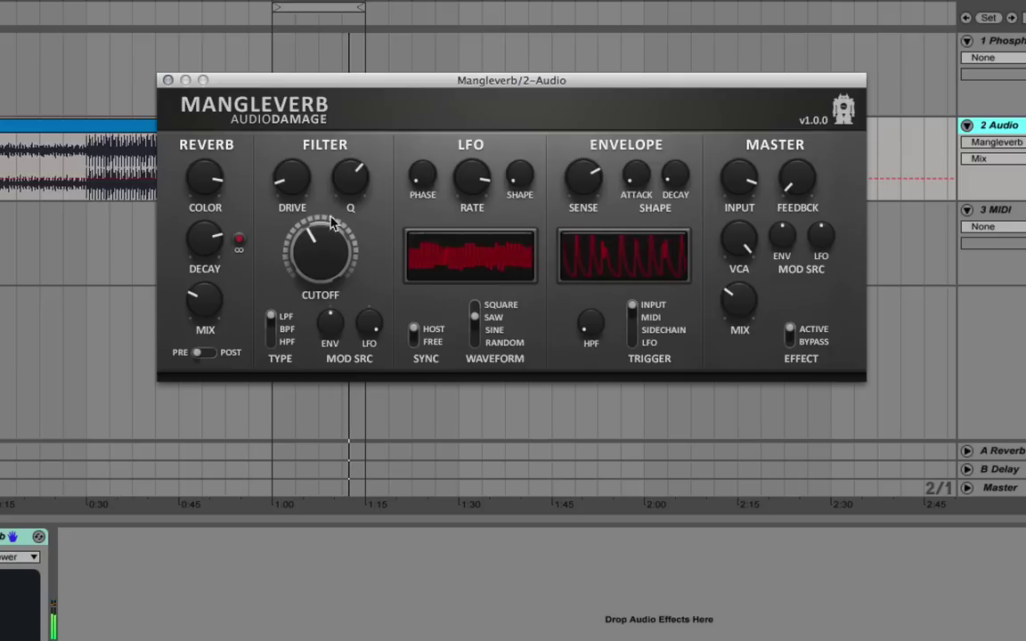
Set the filter drive to minimum and rework the reverb with infinite off, short decay, full mix and color about -50.
{"action": "left_click_drag", "start_coordinate": [287, 185], "coordinate": [319, 189]}
{"action": "left_click_drag", "start_coordinate": [207, 239], "coordinate": [227, 328]}
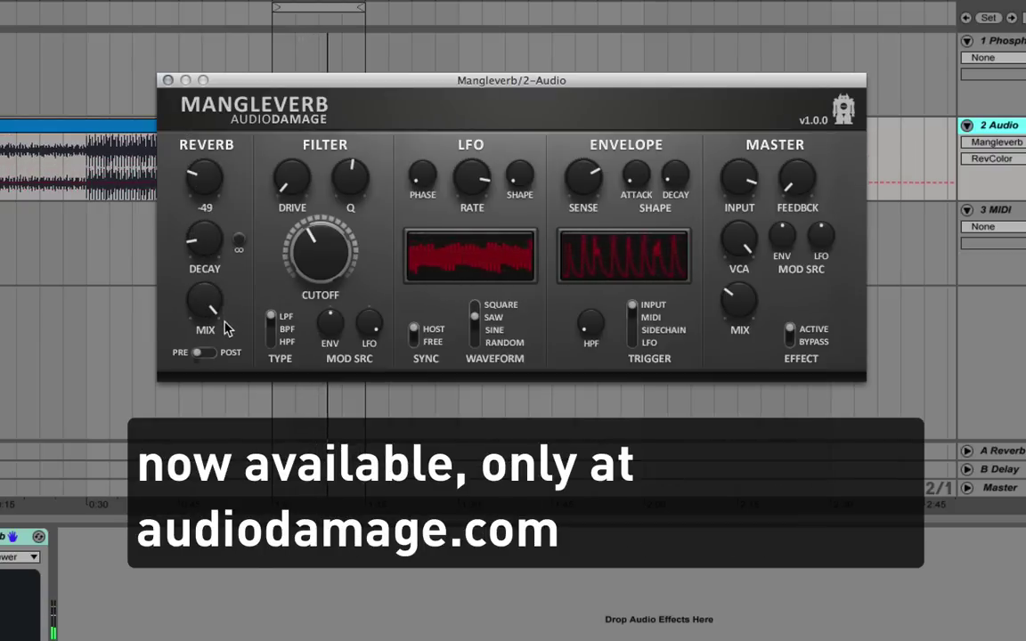
Switch the filter type to BPF and reduce the master mix to below 20%.
{"action": "left_click", "coordinate": [272, 330]}
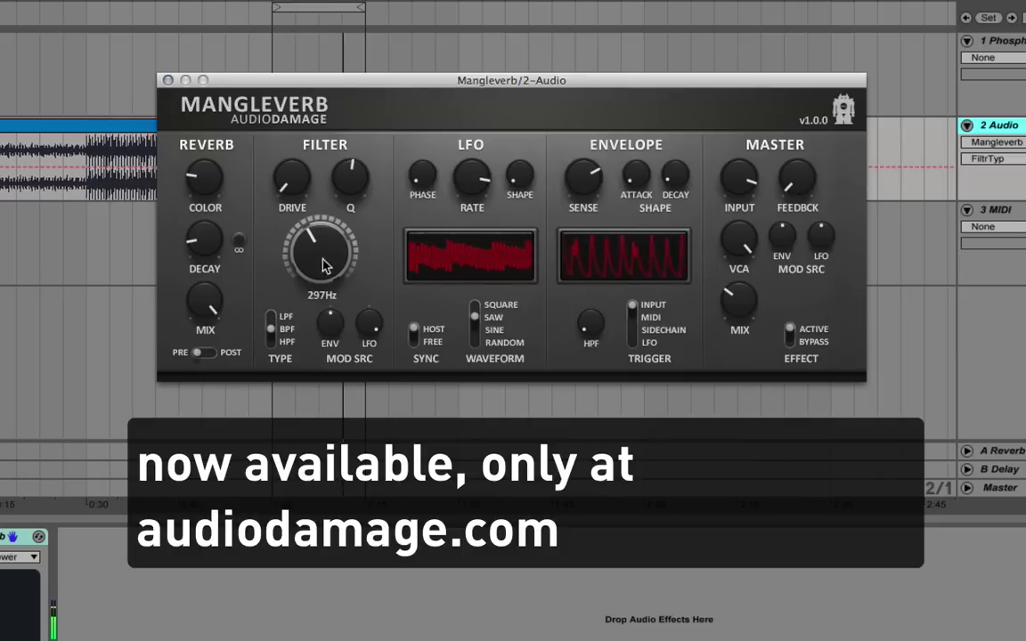
{"action": "left_click_drag", "start_coordinate": [735, 304], "coordinate": [738, 331]}
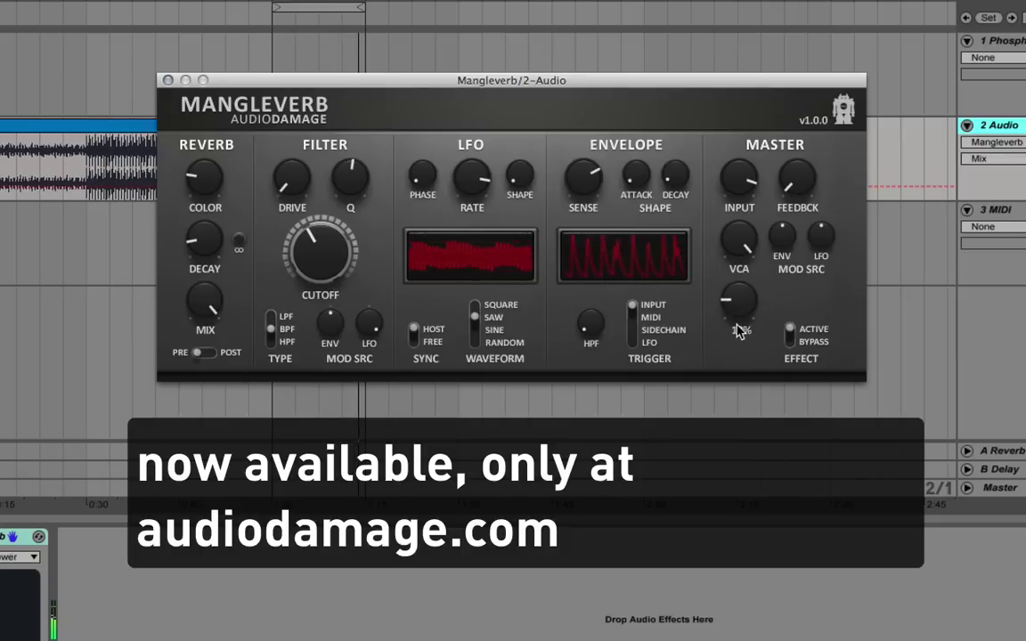
Change the LFO waveform to SINE at its fastest rate, set the filter's LFO modulation to +52% and raise its cutoff to 1915 Hz.
{"action": "left_click", "coordinate": [479, 336]}
{"action": "left_click_drag", "start_coordinate": [306, 257], "coordinate": [311, 312]}
{"action": "left_click_drag", "start_coordinate": [478, 189], "coordinate": [478, 199]}
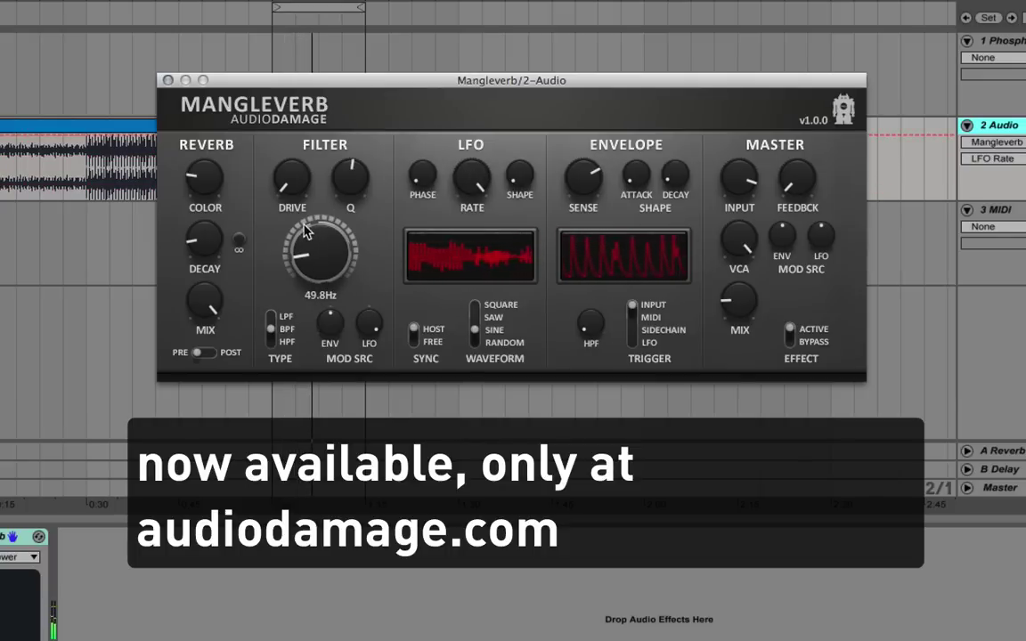
{"action": "left_click_drag", "start_coordinate": [377, 326], "coordinate": [373, 336]}
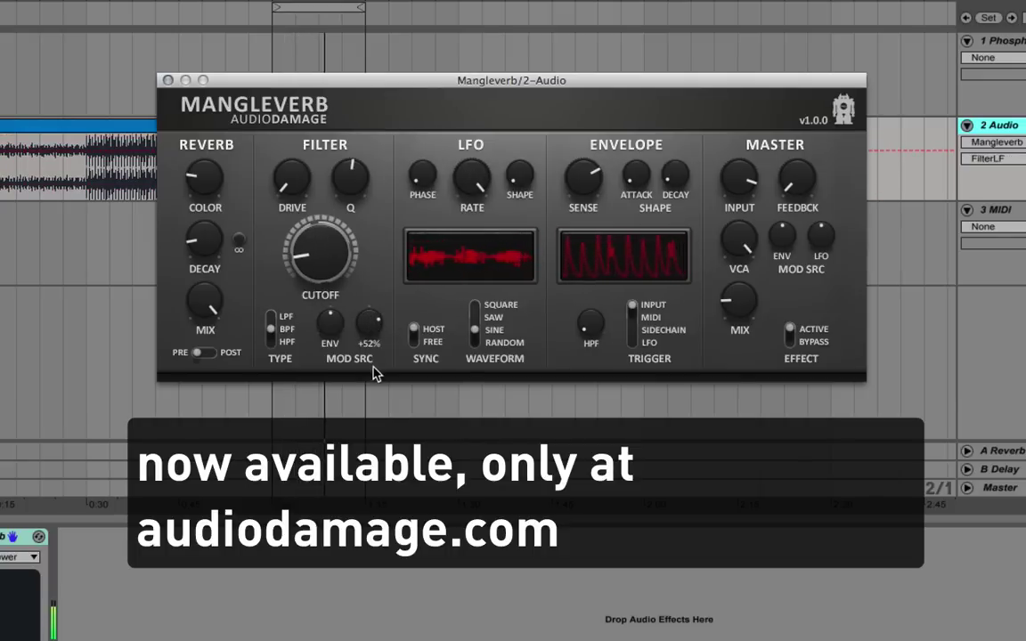
{"action": "left_click_drag", "start_coordinate": [322, 264], "coordinate": [294, 173]}
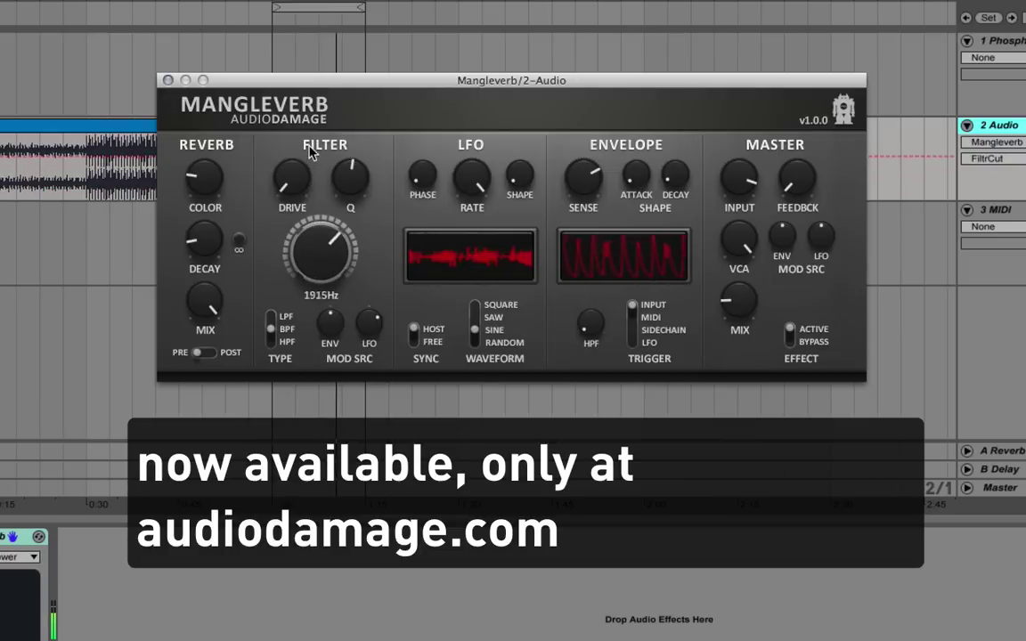